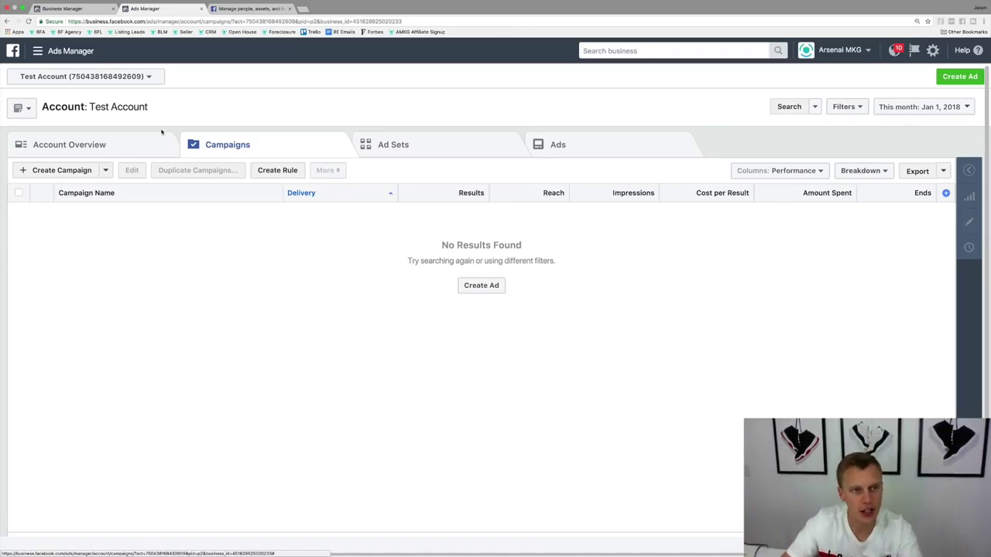
pyautogui.moveTo(152, 107); pyautogui.dragTo(42, 107)
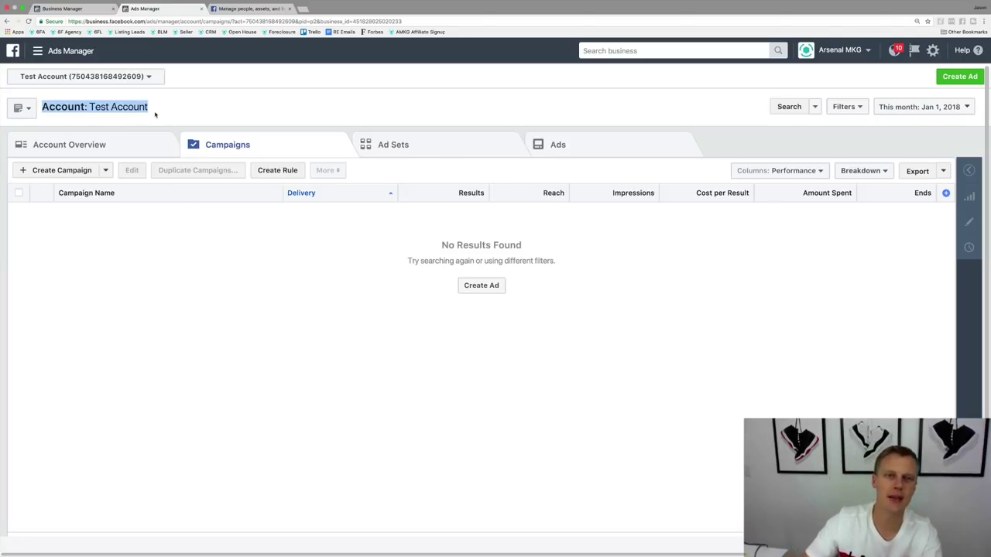
pyautogui.click(53, 52)
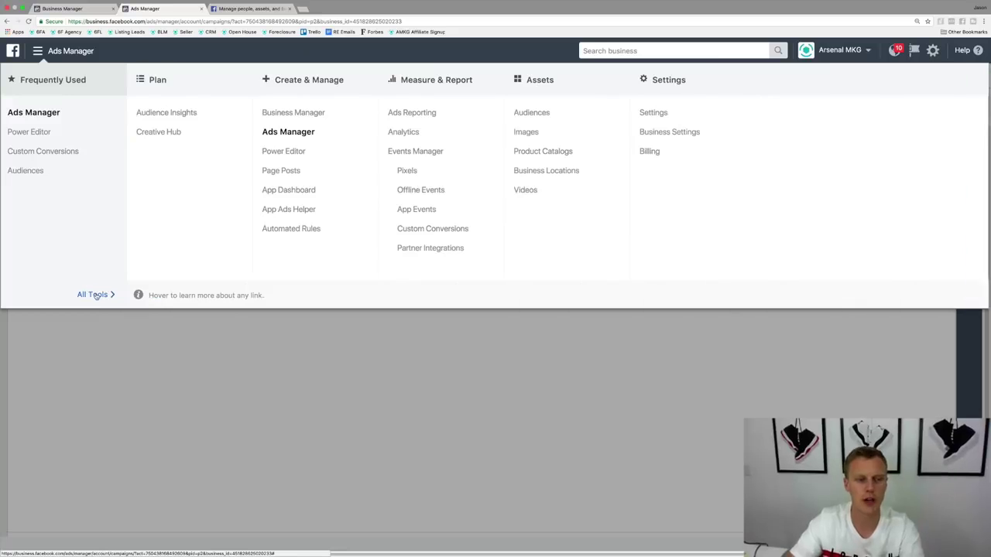
pyautogui.click(95, 294)
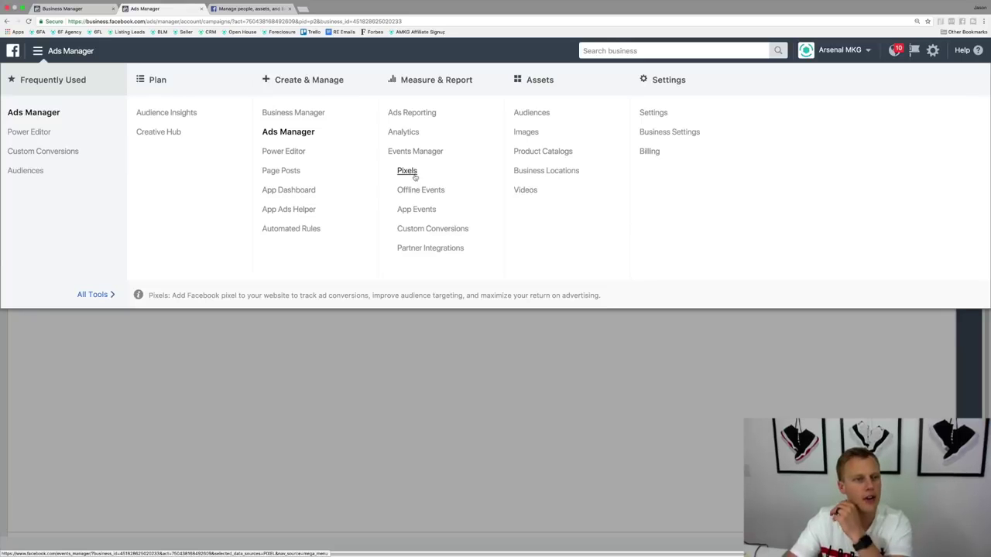
pyautogui.click(575, 314)
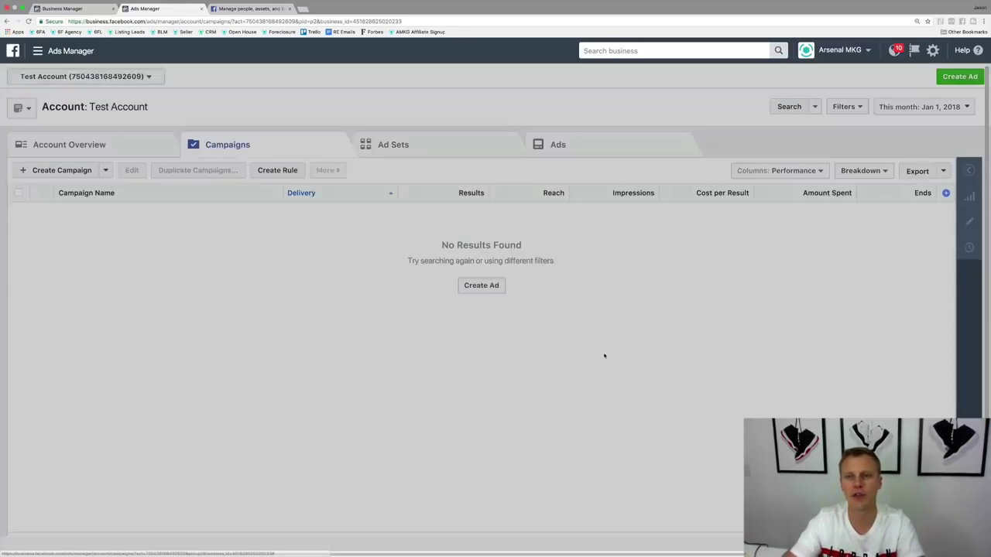
# Step: Search the business tools for "pixel" and open the Pixels tool
pyautogui.click(601, 52)
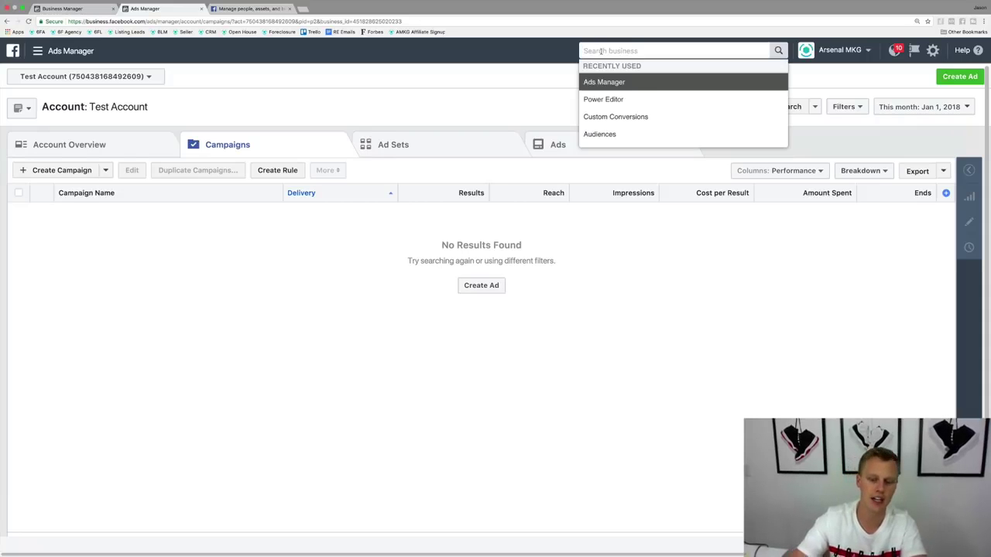
pyautogui.write('pixel')
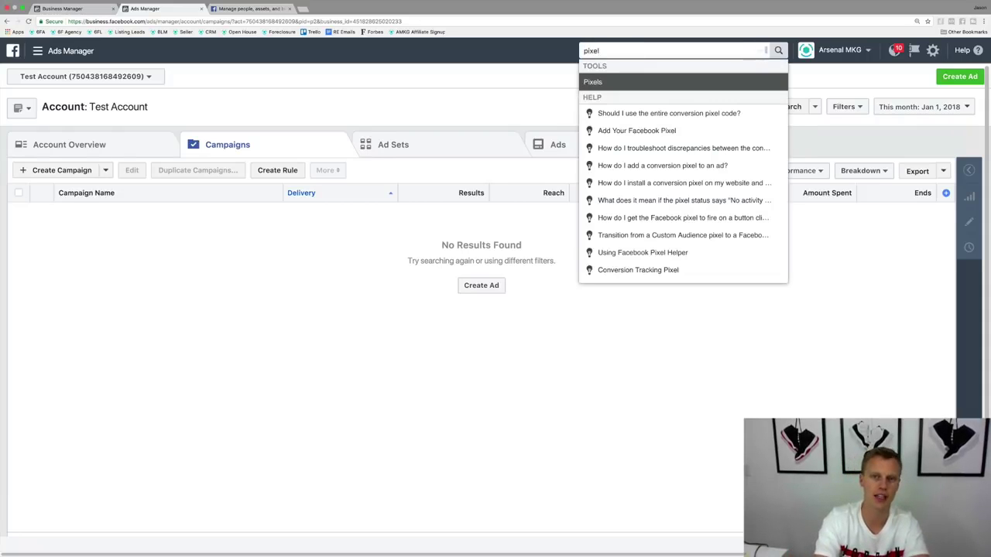
pyautogui.press('Return')
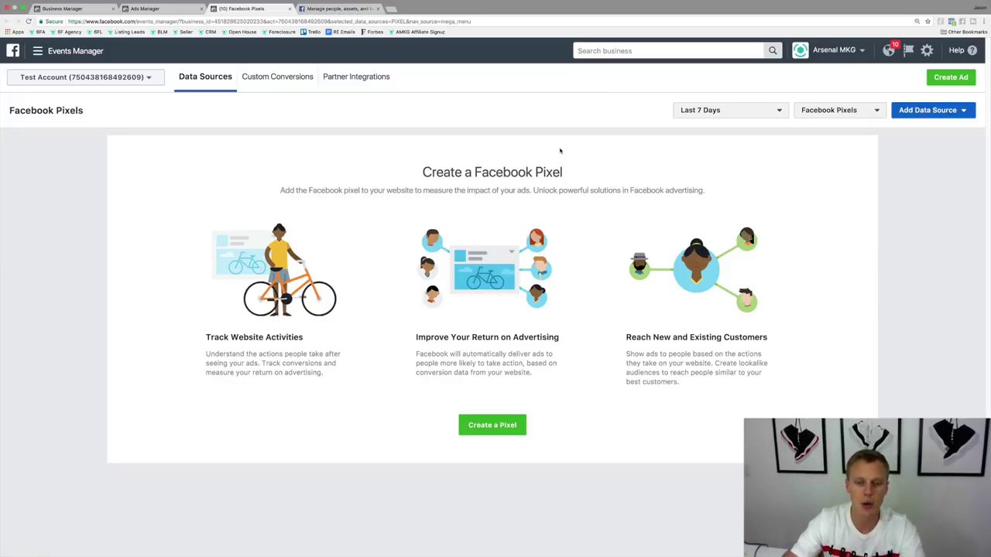
pyautogui.click(491, 431)
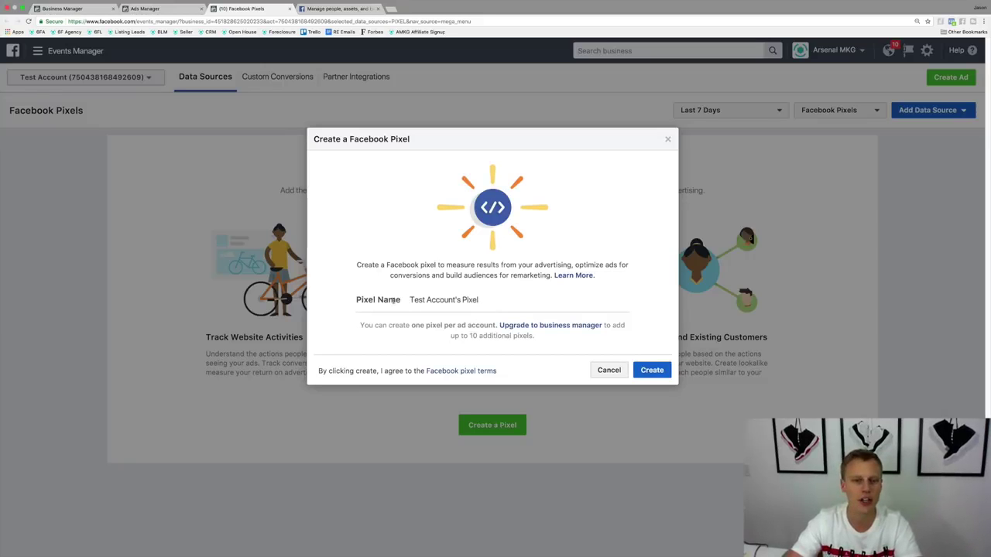
pyautogui.click(652, 372)
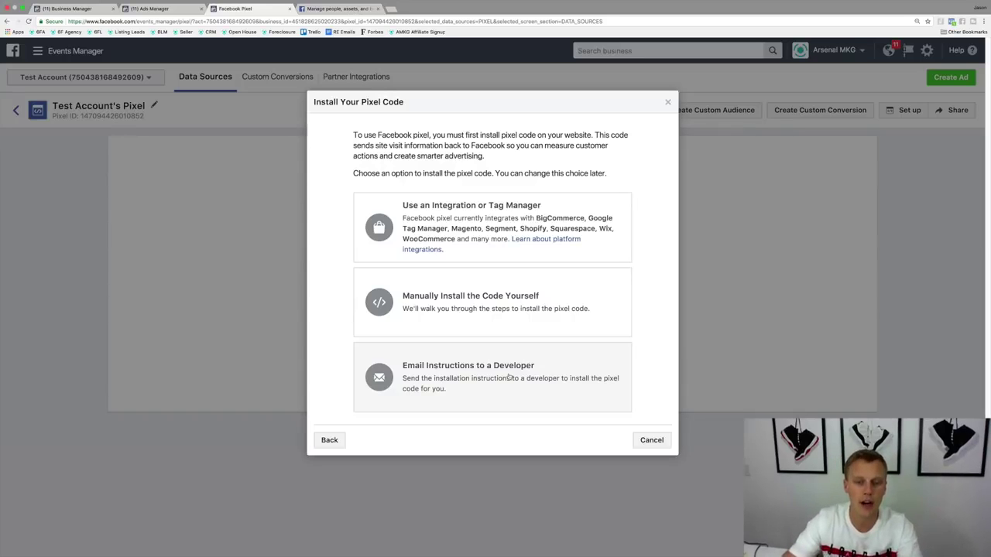
pyautogui.click(473, 299)
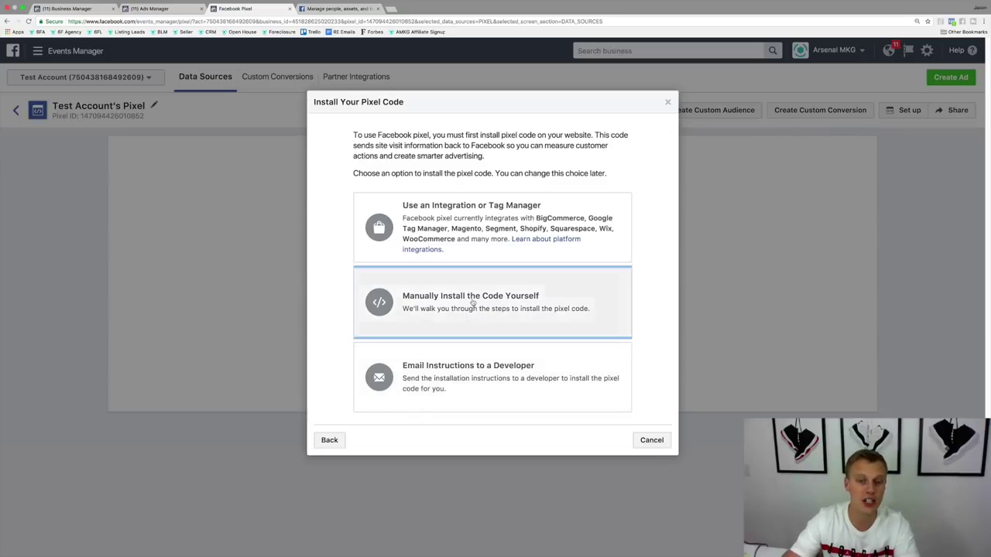
# Step: Copy the entire Facebook pixel code from the manual installation instructions
pyautogui.scroll(-5, 316, 378)
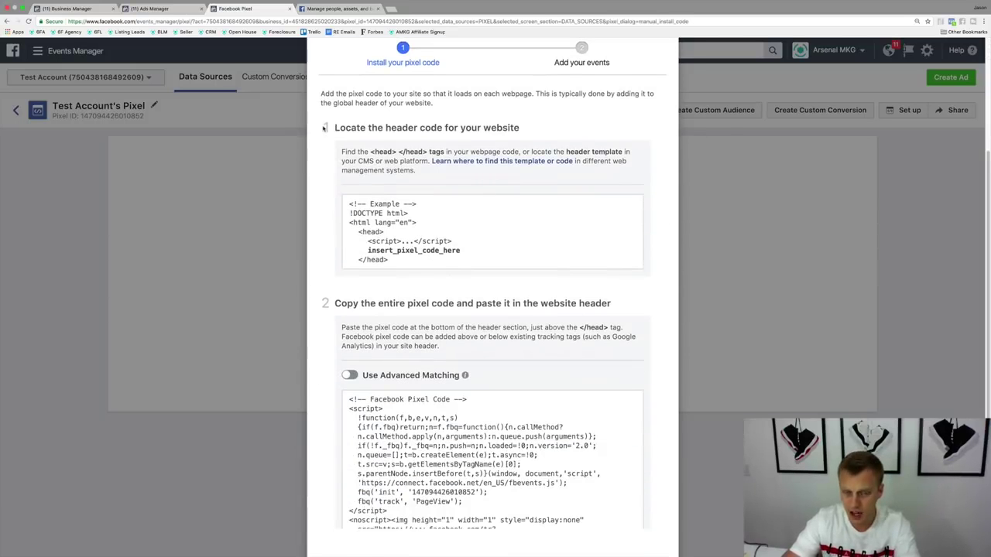
pyautogui.moveTo(351, 127); pyautogui.dragTo(565, 126)
pyautogui.scroll(-3, 310, 233)
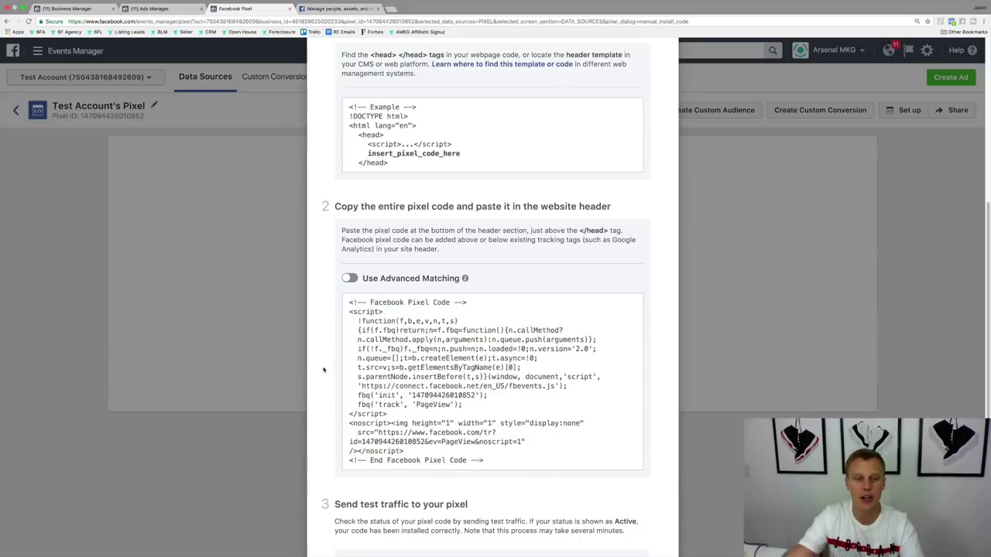
pyautogui.moveTo(493, 378)
pyautogui.click(492, 379)
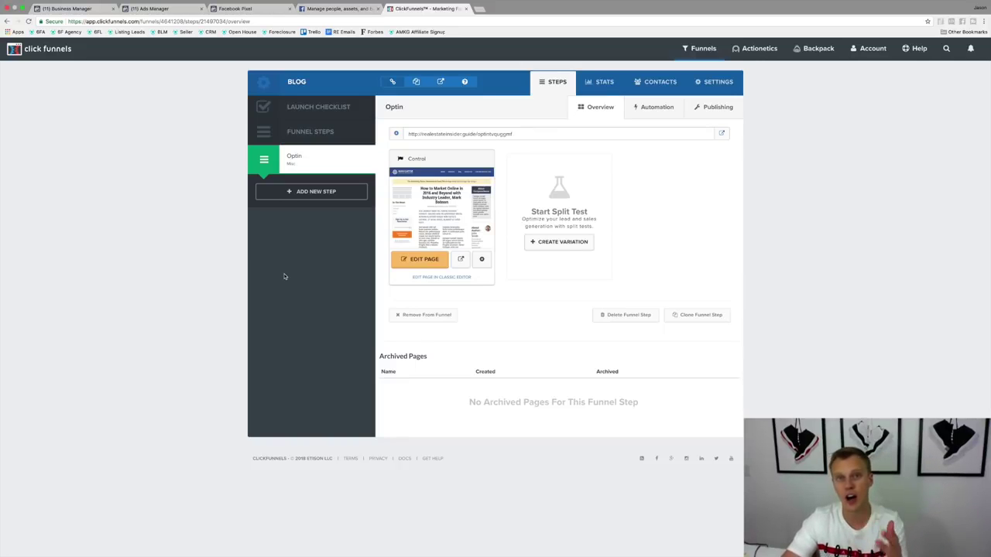
# Step: In ClickFunnels, edit the Optin page, paste the copied pixel code into its header tracking code and save the page
pyautogui.click(418, 264)
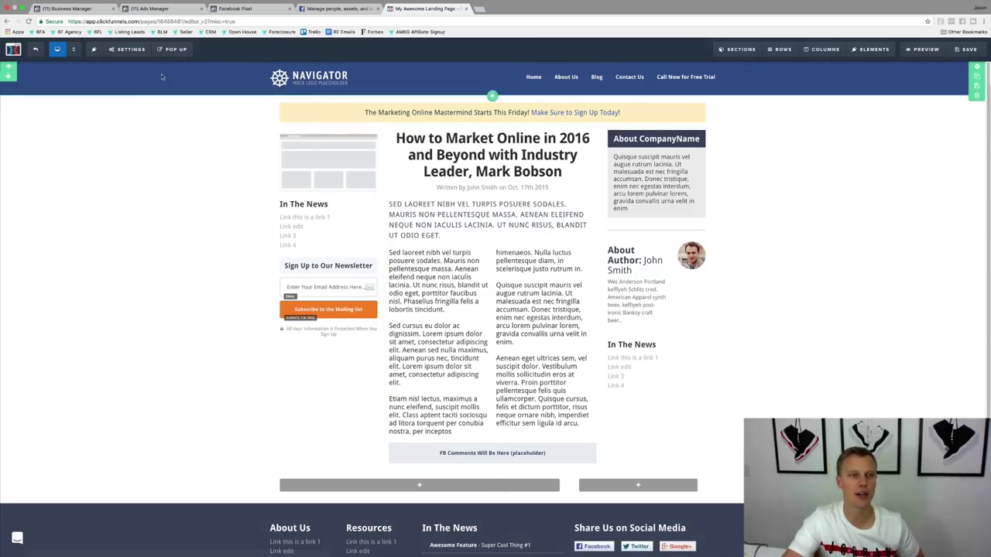
pyautogui.click(112, 49)
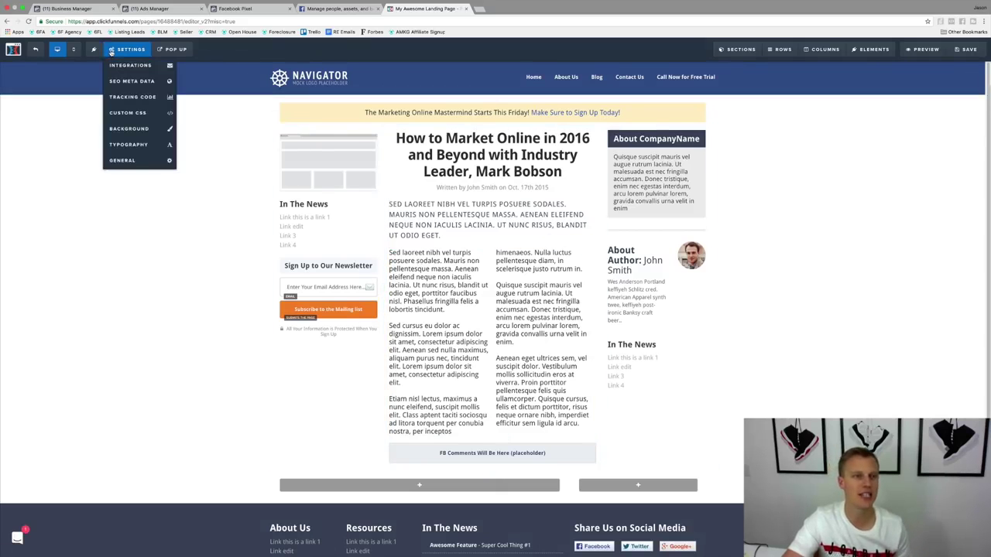
pyautogui.click(132, 97)
pyautogui.click(253, 9)
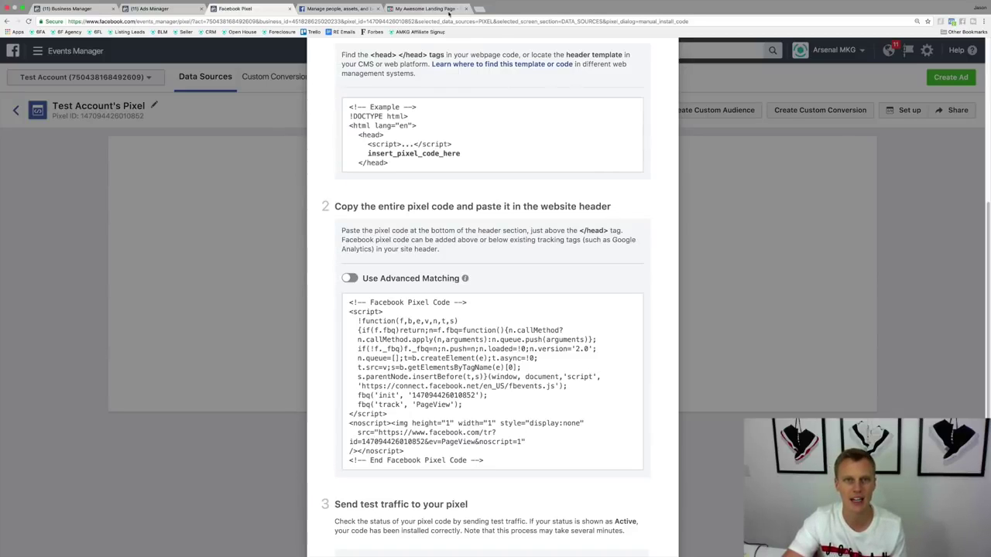
pyautogui.click(449, 13)
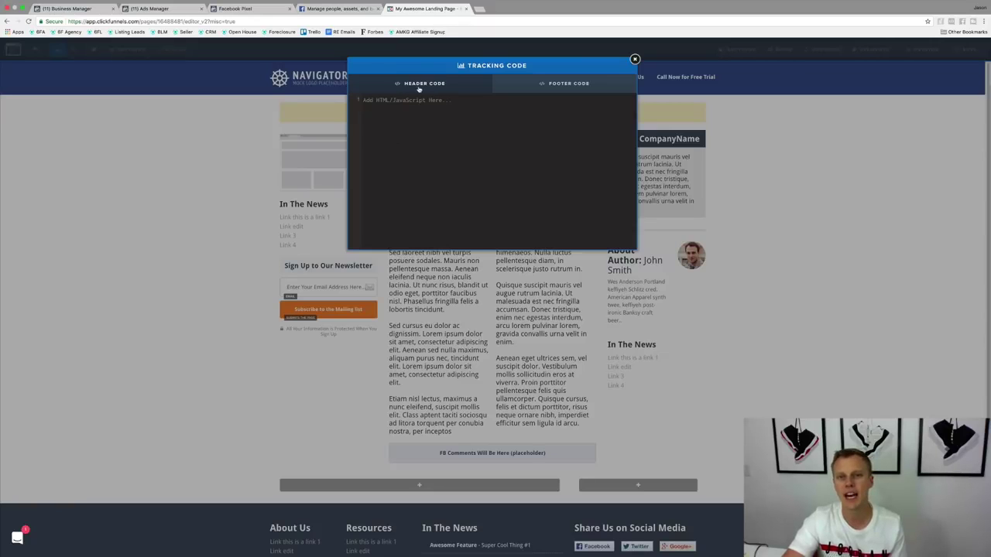
pyautogui.press('super+v')
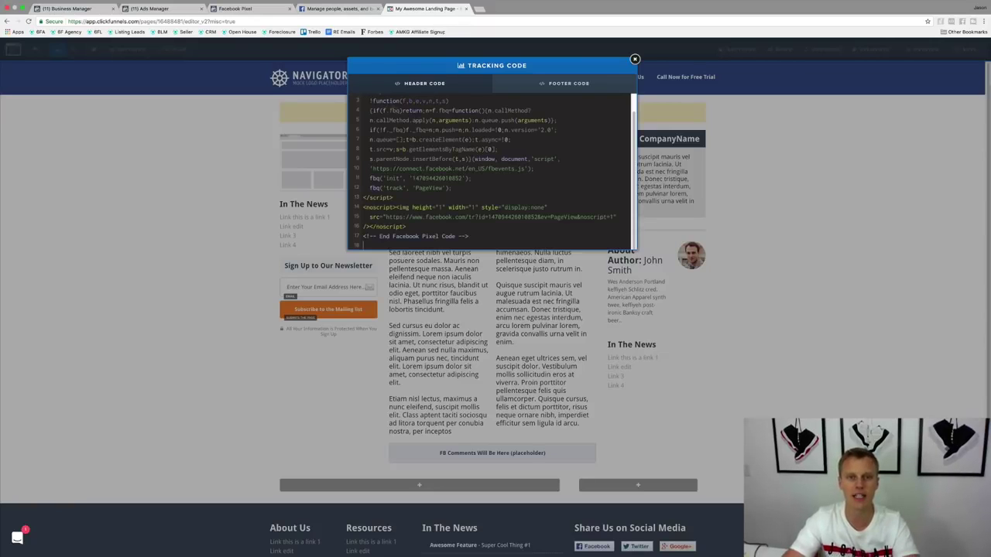
pyautogui.scroll(1, 468, 190)
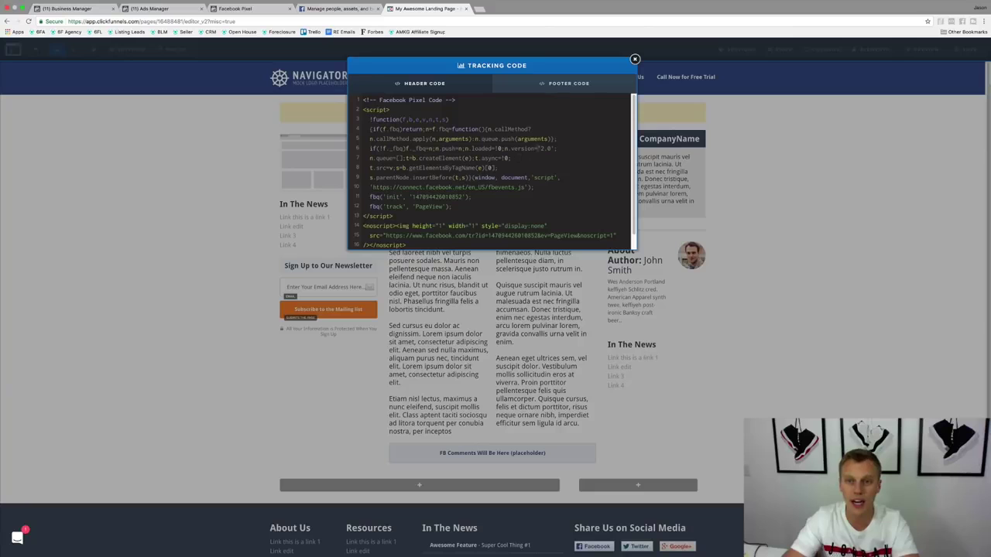
pyautogui.click(738, 118)
pyautogui.click(954, 55)
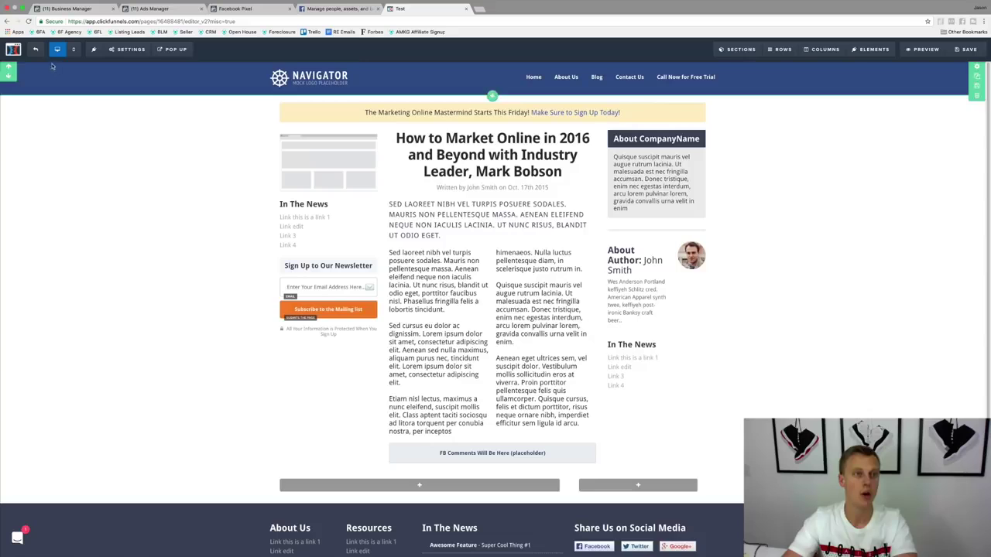
# Step: Paste the pixel code into the head tracking code of the Blog funnel's settings and save them
pyautogui.click(34, 50)
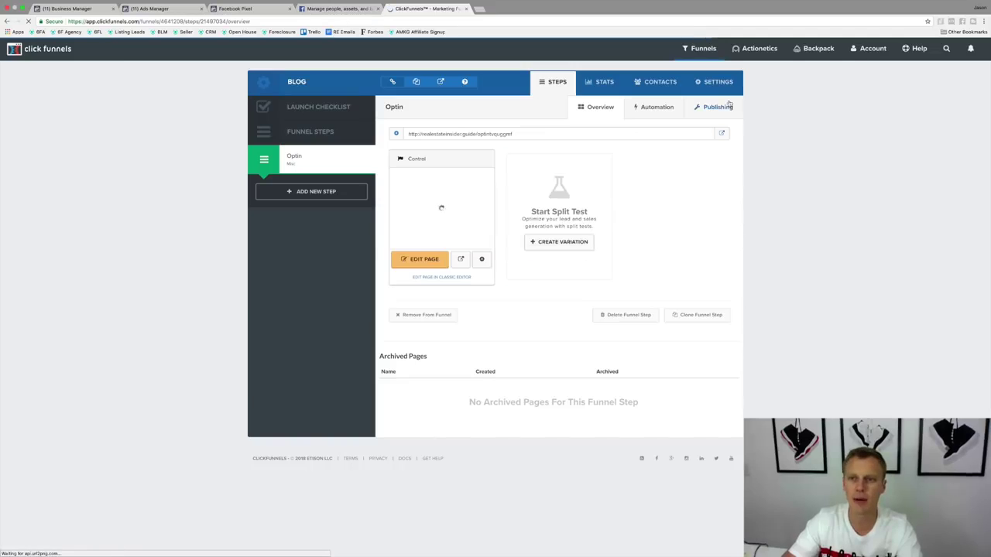
pyautogui.click(711, 84)
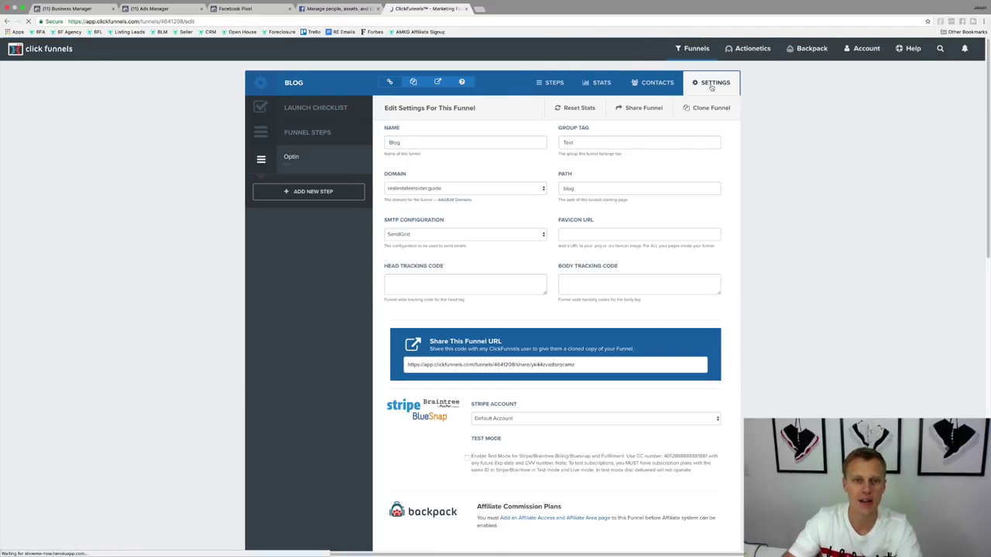
pyautogui.moveTo(545, 294); pyautogui.dragTo(545, 449)
pyautogui.click(464, 285)
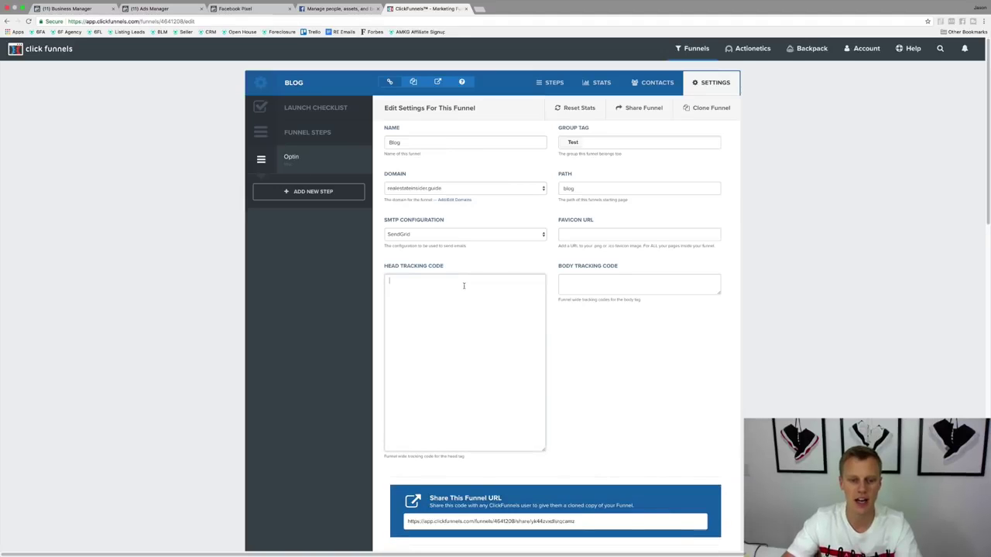
pyautogui.press('super+v')
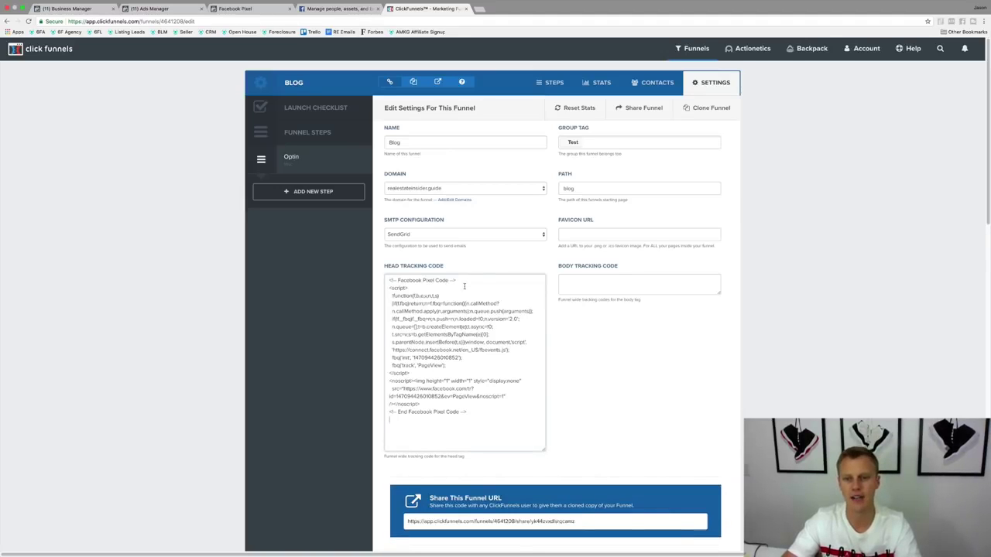
pyautogui.scroll(-15, 634, 337)
pyautogui.click(675, 487)
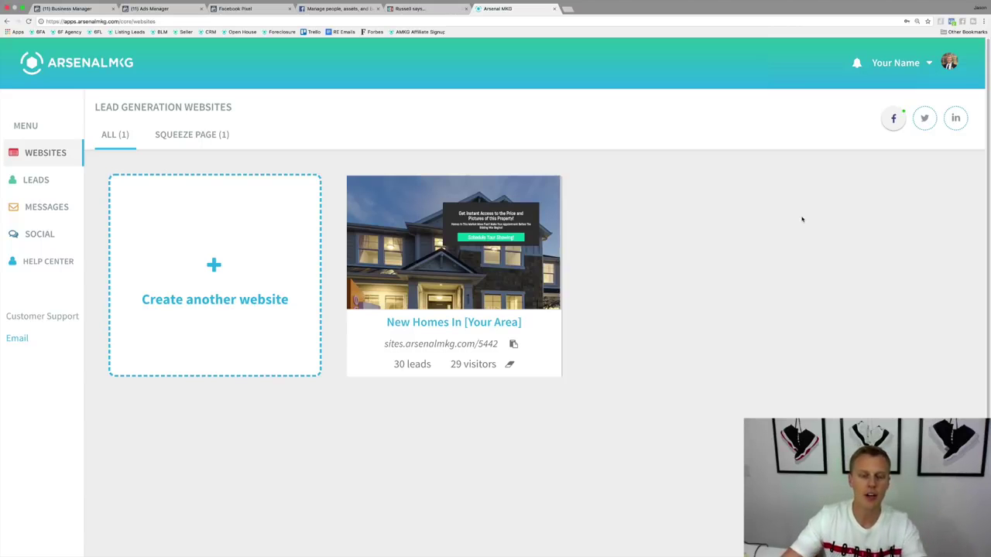
# Step: In Arsenal MKG, edit the "New Homes In [Your Area]" website and replace the landing page's header tracking code with the copied pixel code
pyautogui.moveTo(403, 202)
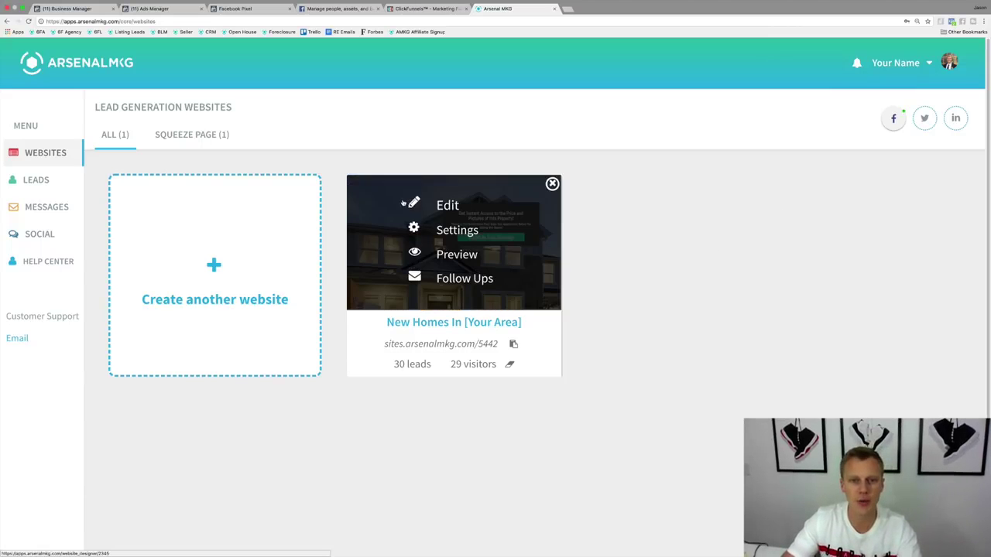
pyautogui.click(446, 206)
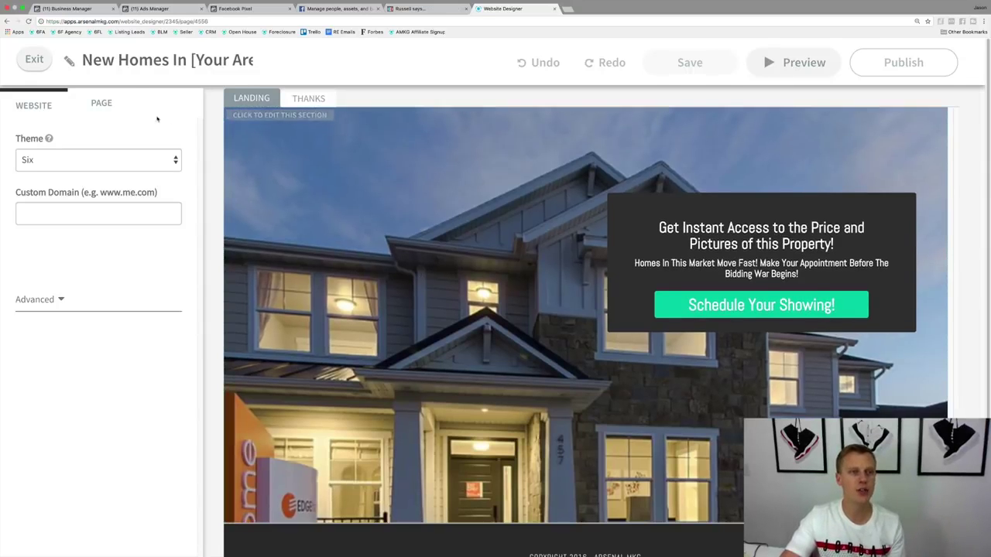
pyautogui.click(106, 103)
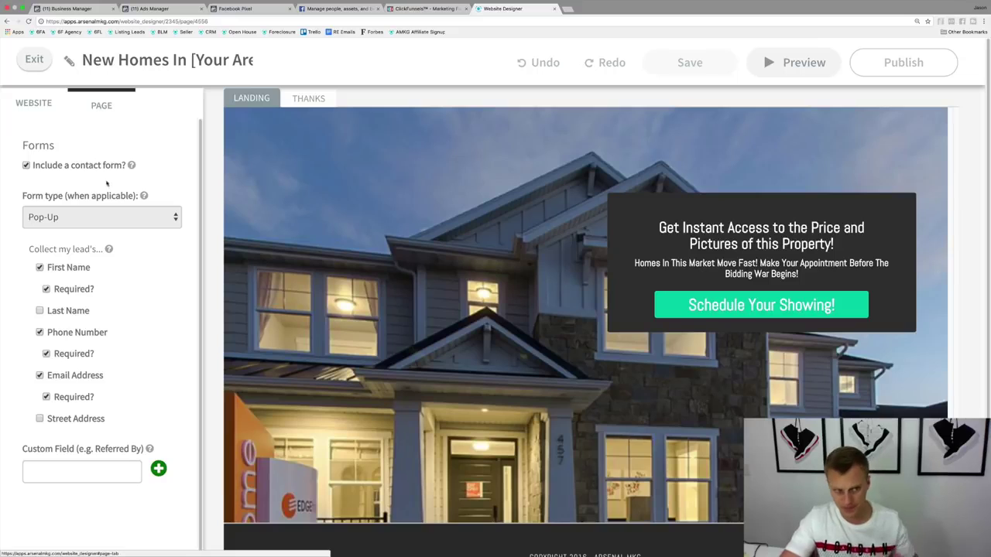
pyautogui.scroll(-4, 104, 278)
pyautogui.click(51, 493)
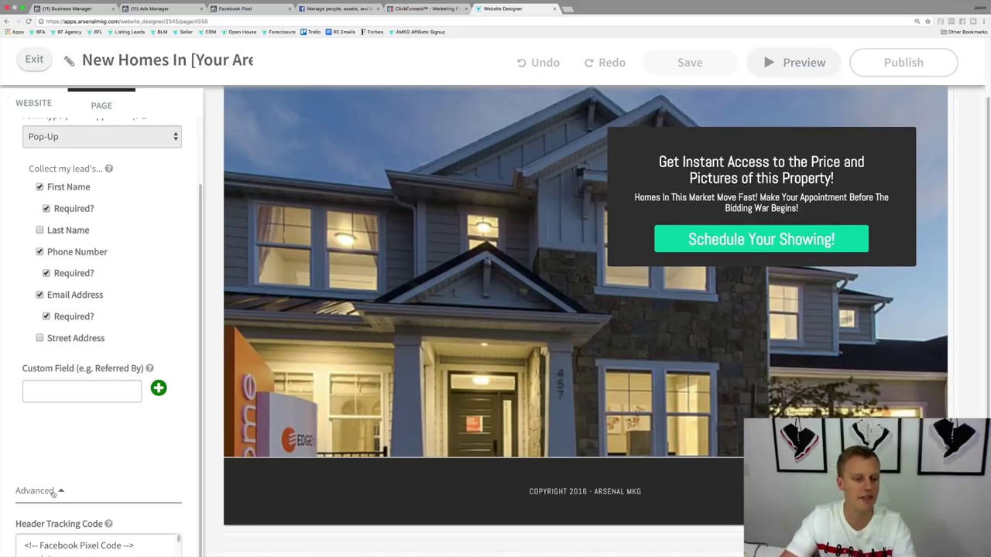
pyautogui.scroll(-5, 118, 384)
pyautogui.click(158, 370)
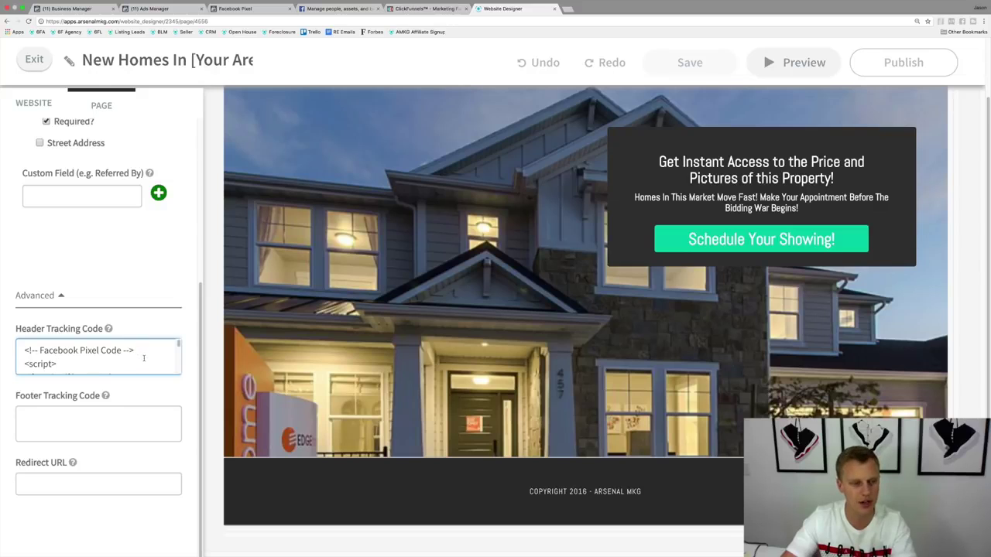
pyautogui.press('super+a')
pyautogui.press('super+v')
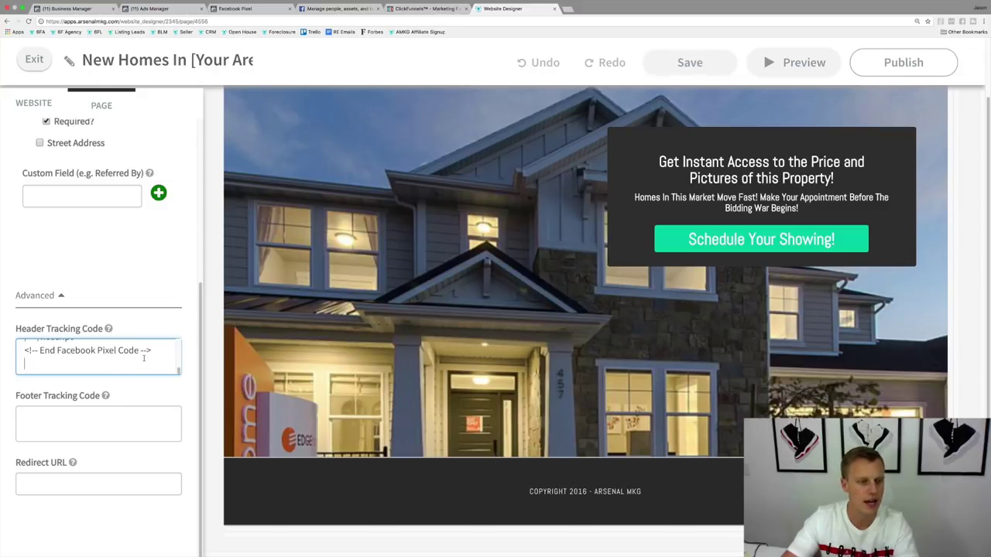
# Step: Add an empty line below the end of the pixel code in the landing page's header tracking code
pyautogui.click(158, 363)
pyautogui.scroll(-2, 161, 305)
pyautogui.press('Return')
pyautogui.press('Return')
pyautogui.press('BackSpace')
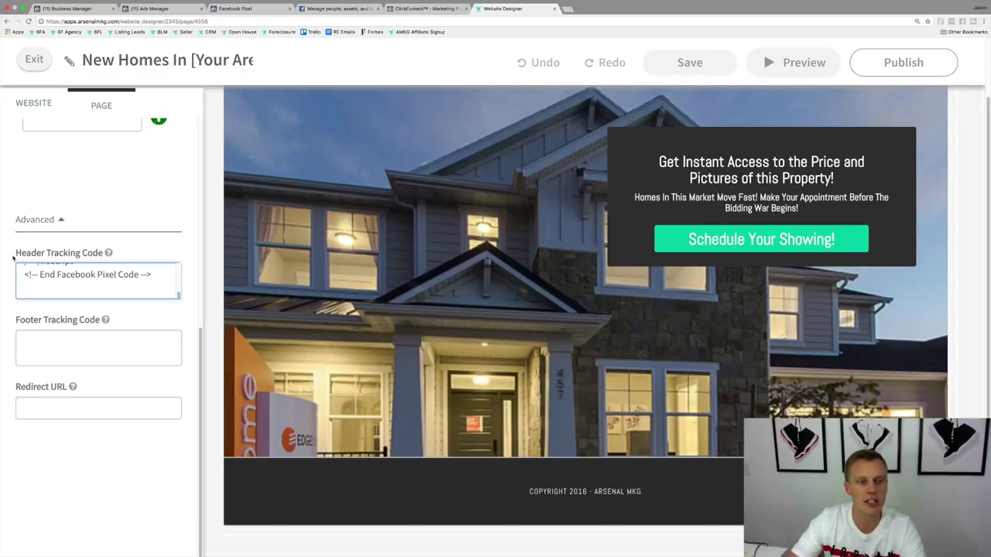
# Step: Put the pixel code in the Thanks page's header tracking code, ending with an empty line
pyautogui.moveTo(309, 98)
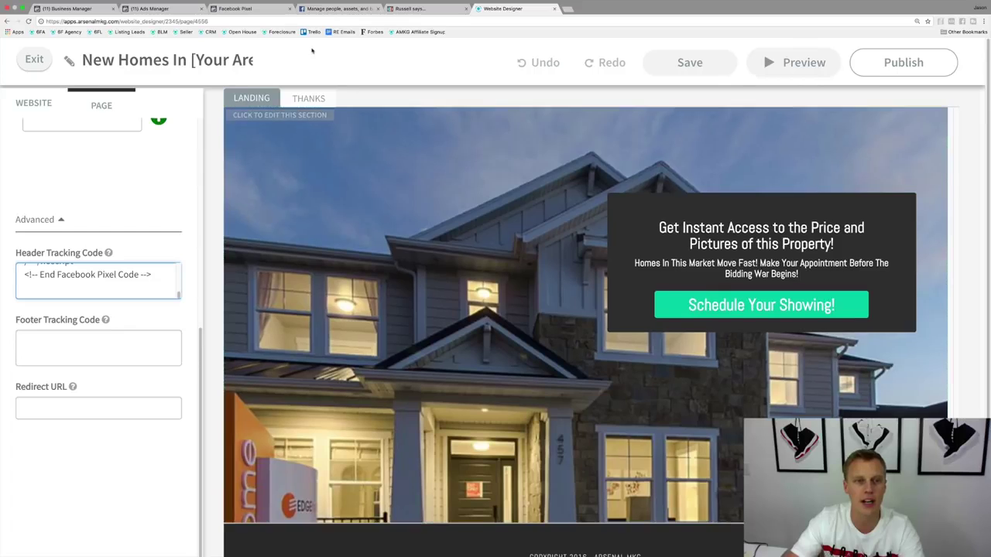
pyautogui.click(310, 98)
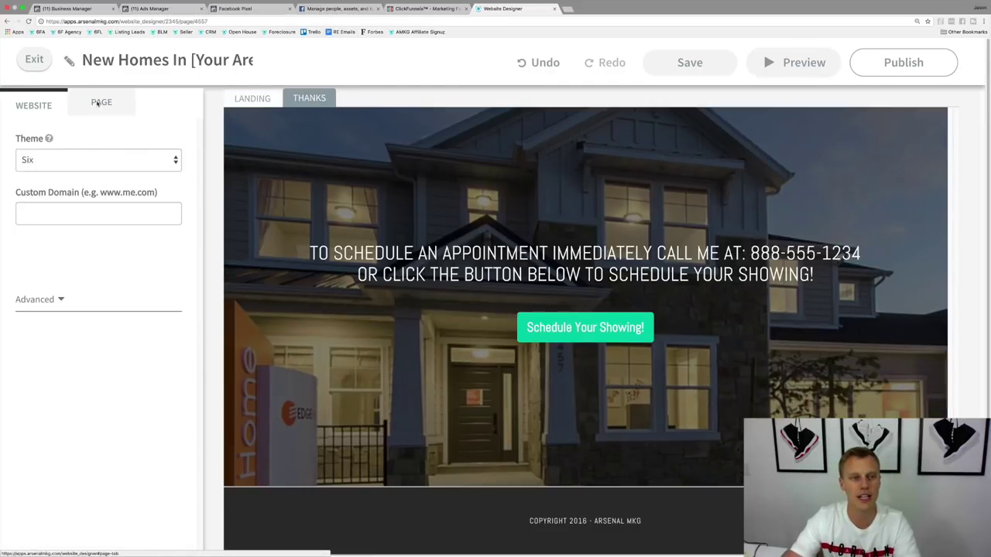
pyautogui.click(99, 105)
pyautogui.click(104, 317)
pyautogui.press('Return')
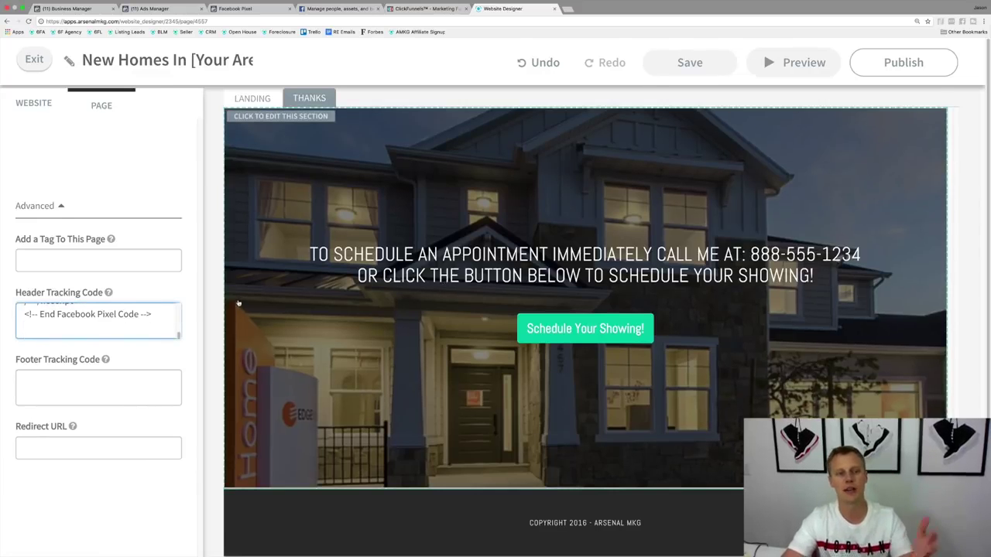
# Step: Publish the Arsenal MKG website, and close the pixel code installation instructions in Facebook Events Manager
pyautogui.click(900, 67)
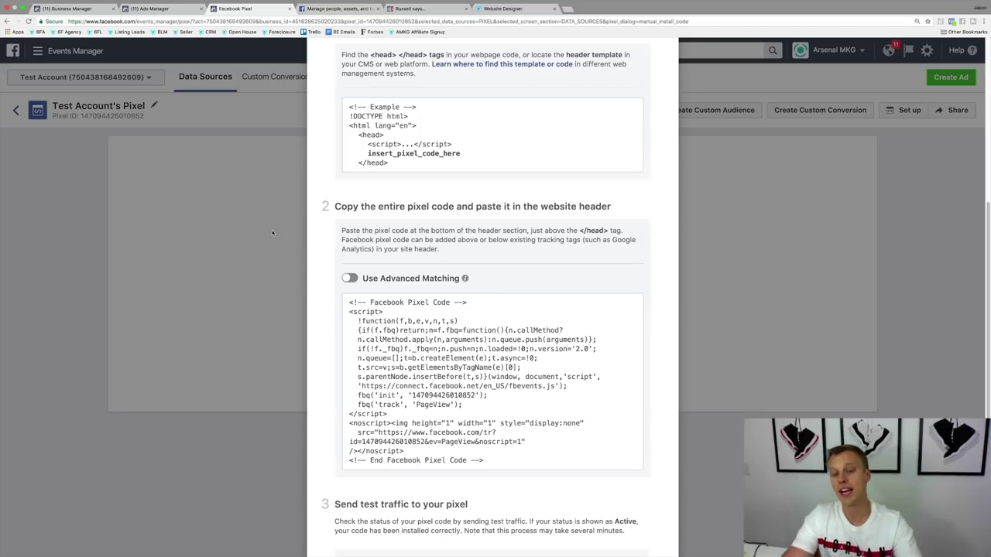
pyautogui.click(236, 8)
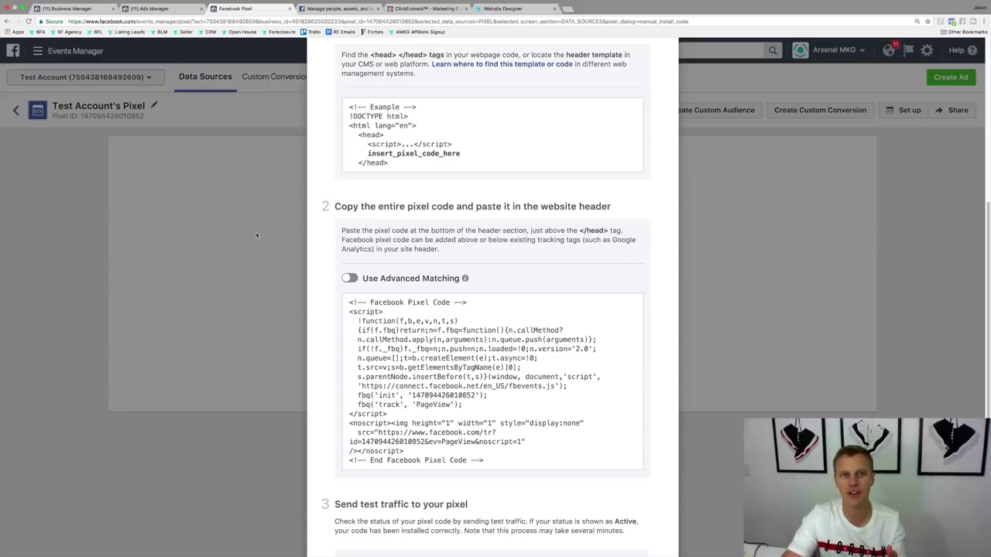
pyautogui.click(256, 236)
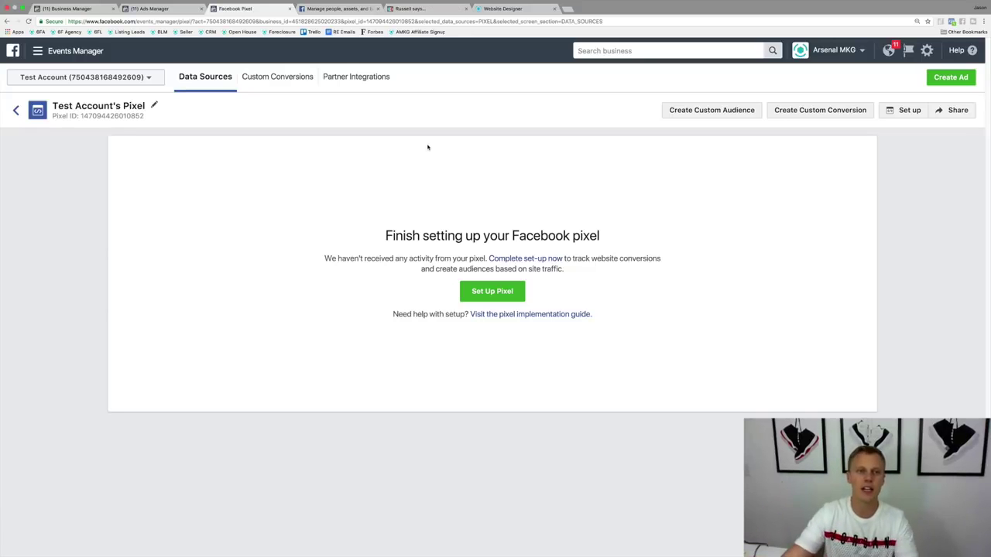
# Step: Search the business tools for "audien" and open Audiences
pyautogui.click(640, 50)
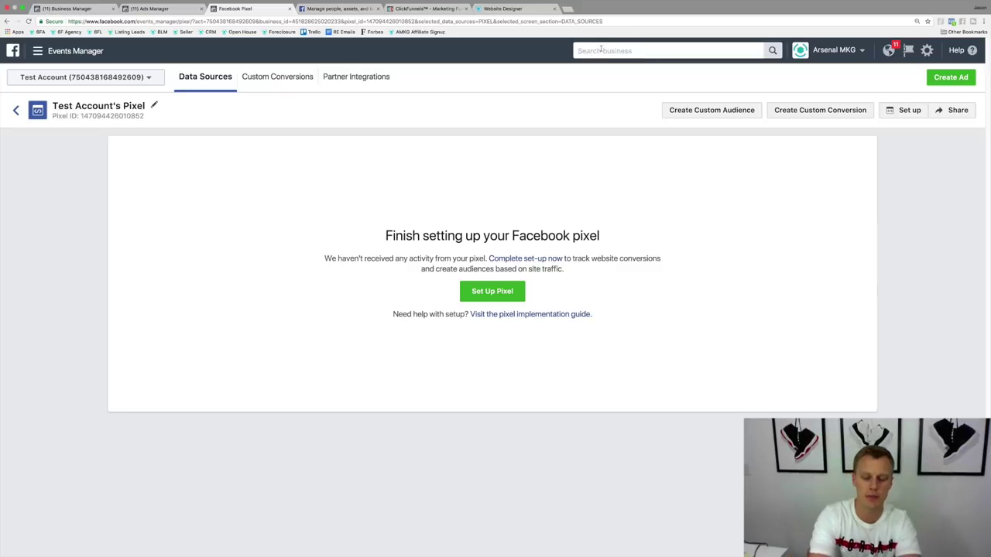
pyautogui.write('audien')
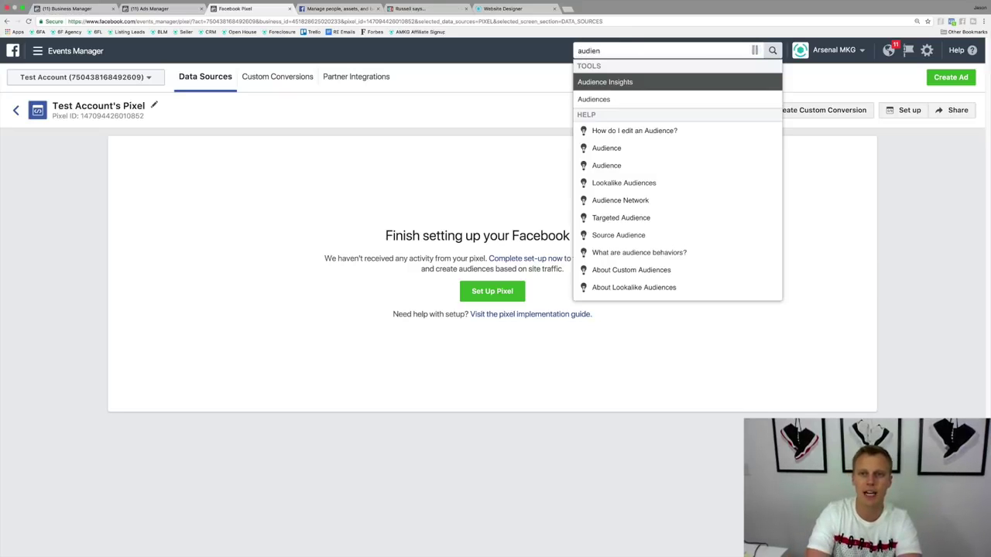
pyautogui.press('Down')
pyautogui.press('Return')
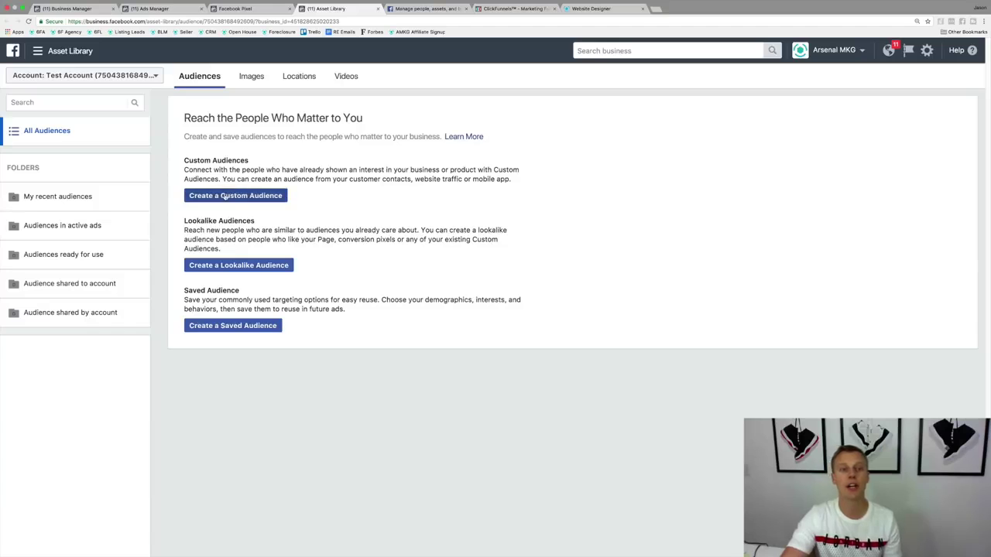
# Step: Start a custom audience based on website traffic that includes all website visitors in the past 180 days
pyautogui.click(225, 196)
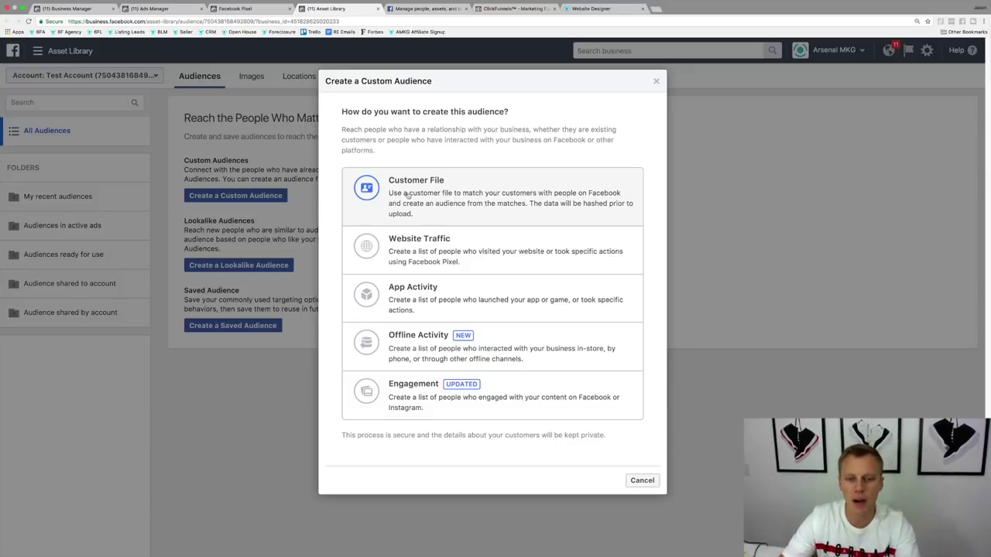
pyautogui.click(430, 253)
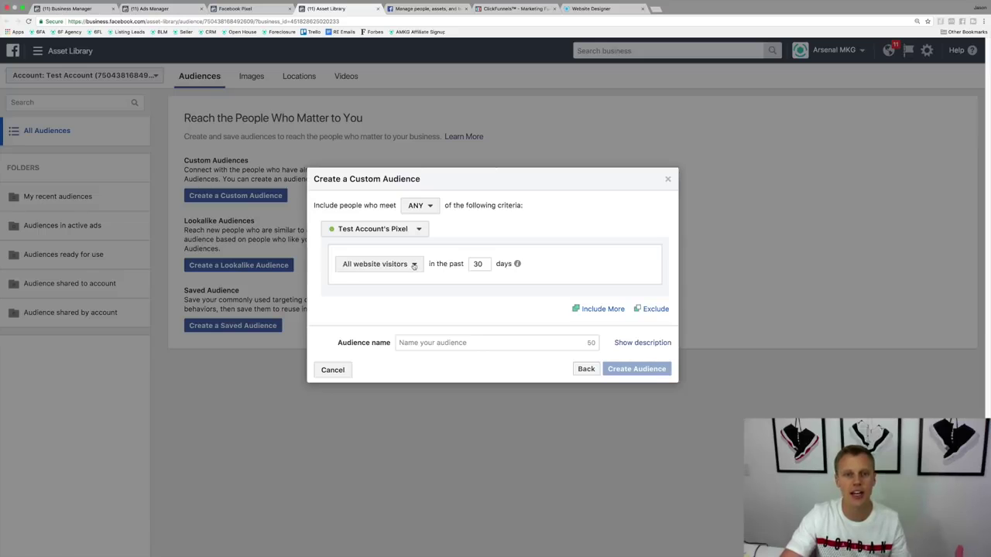
pyautogui.click(414, 265)
pyautogui.click(436, 263)
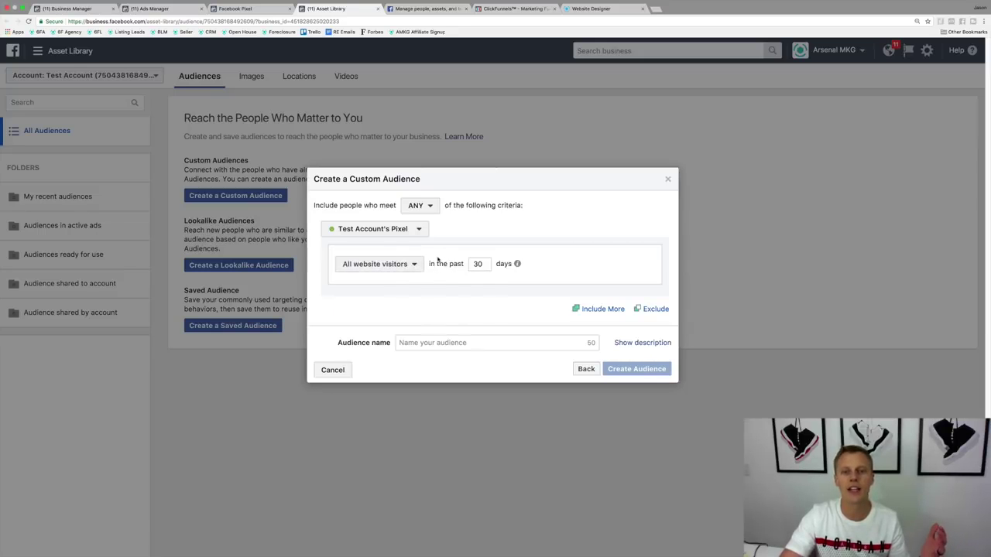
pyautogui.doubleClick(481, 263)
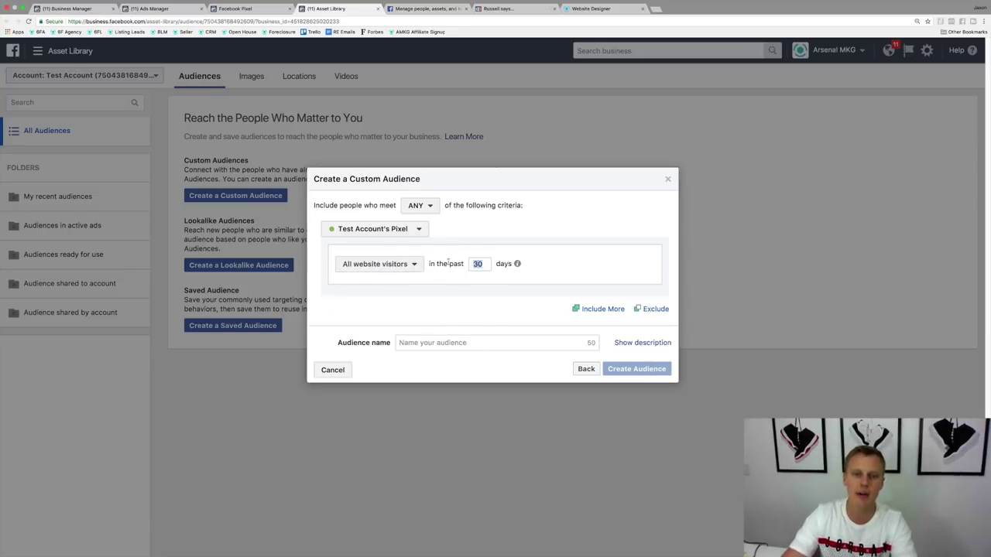
pyautogui.moveTo(517, 264)
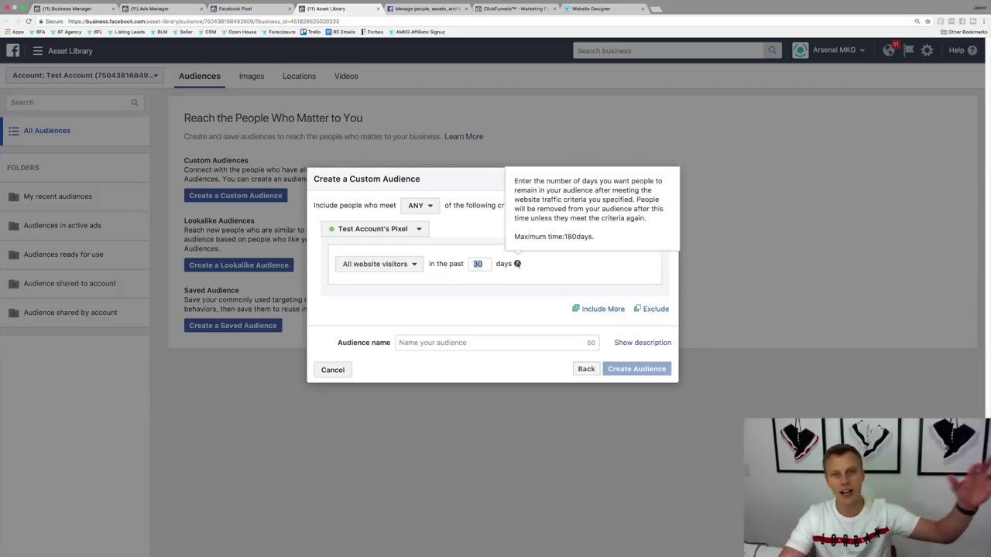
pyautogui.write('180')
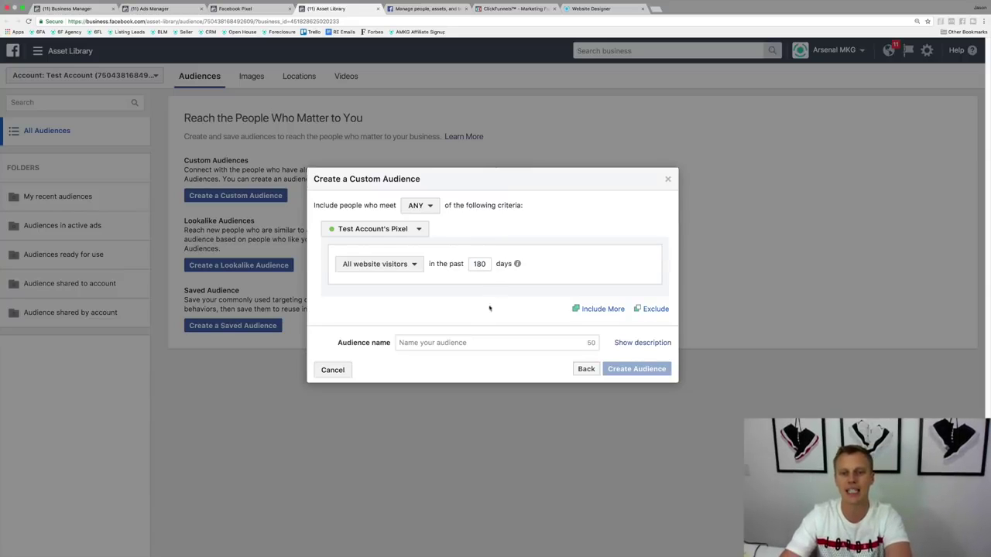
# Step: Name the audience "All Website Visitors" and create it
pyautogui.click(461, 342)
pyautogui.write('All')
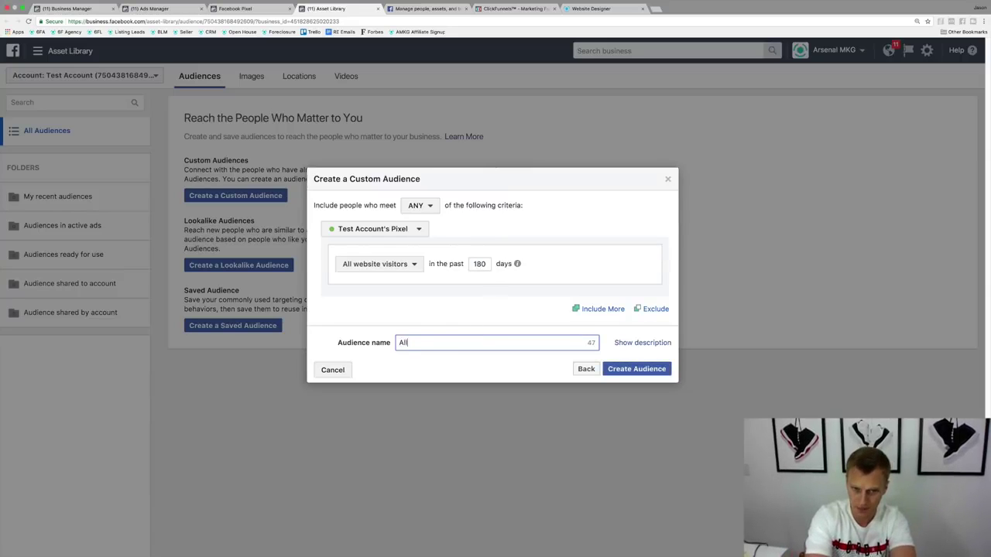
pyautogui.write(' Website ')
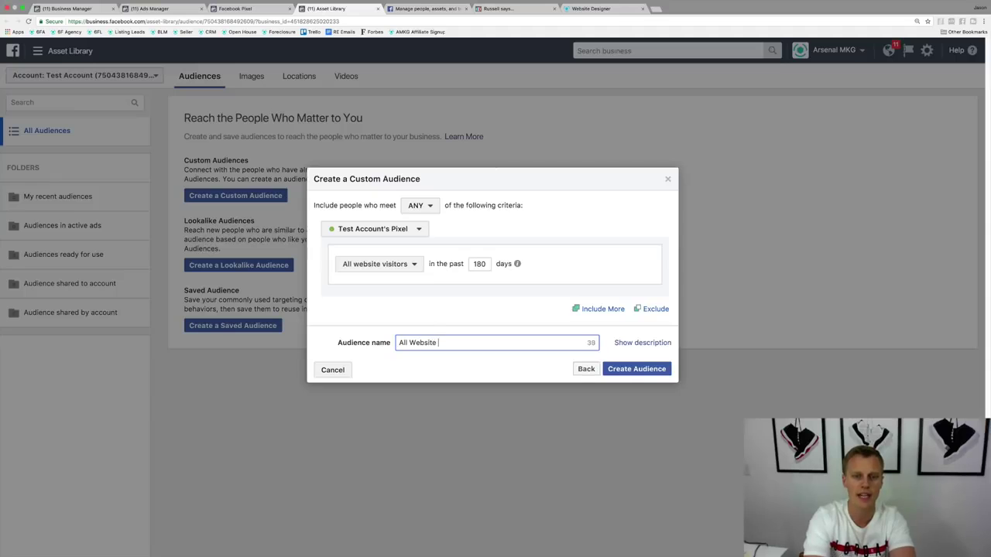
pyautogui.write('Visitors')
pyautogui.click(639, 368)
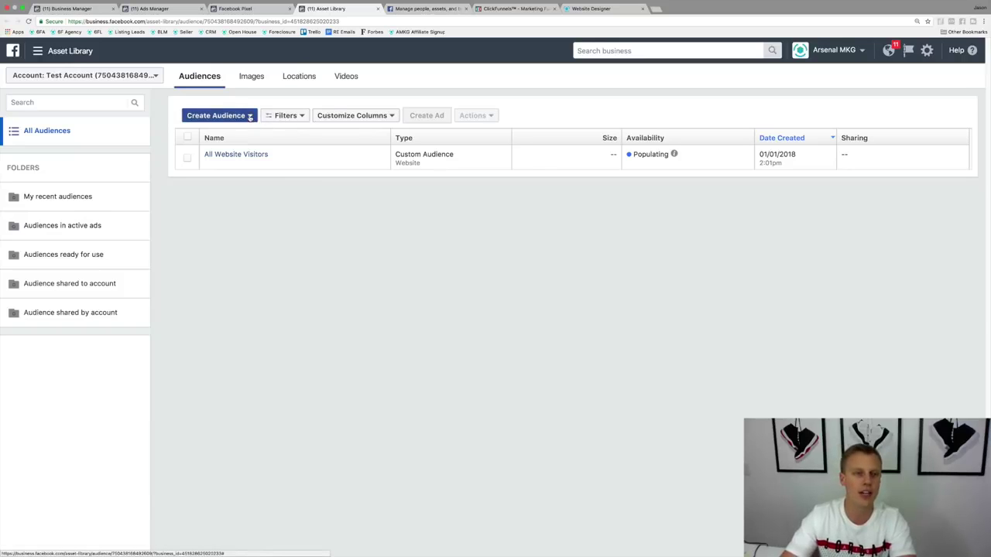
# Step: Start another custom audience from website traffic, based on people who visited specific web pages
pyautogui.click(249, 116)
pyautogui.click(232, 133)
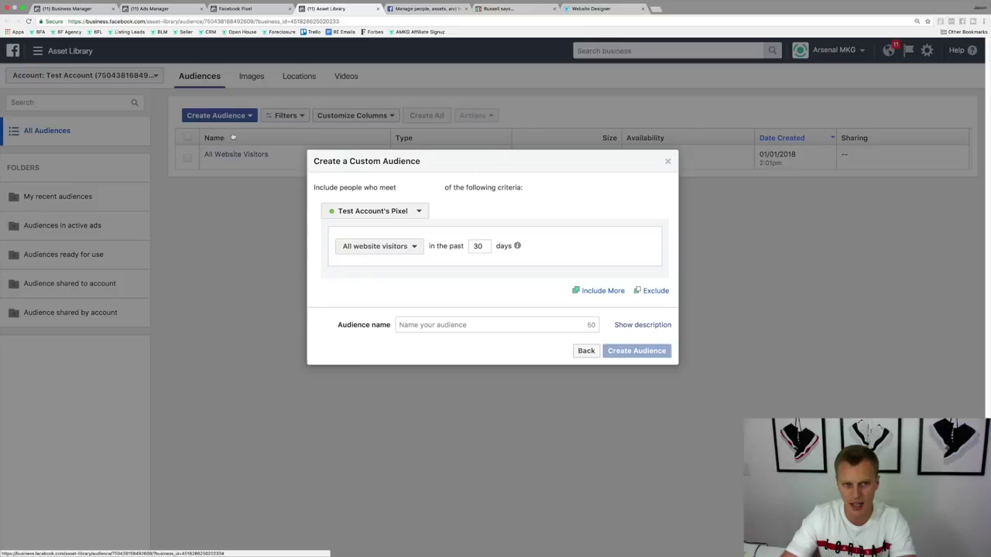
pyautogui.click(407, 248)
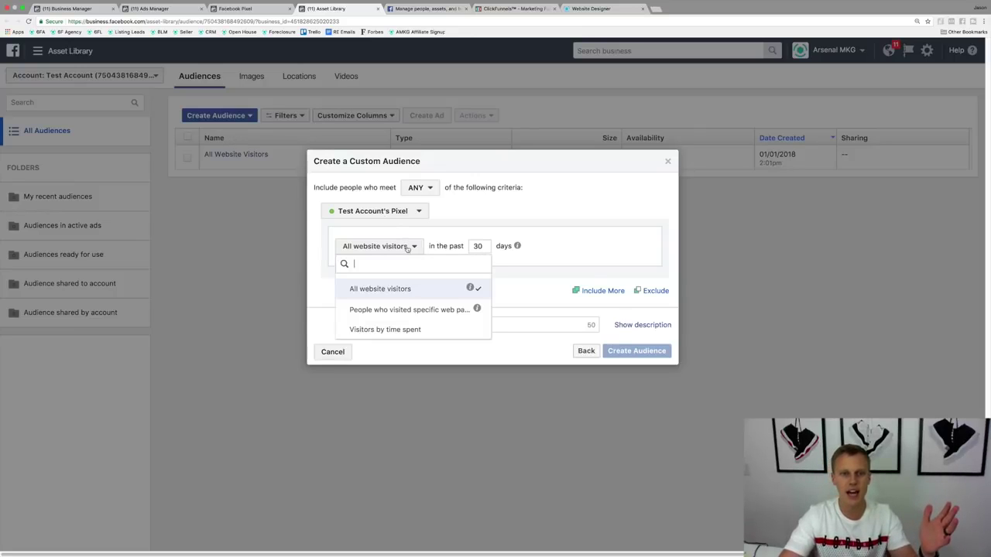
pyautogui.click(419, 310)
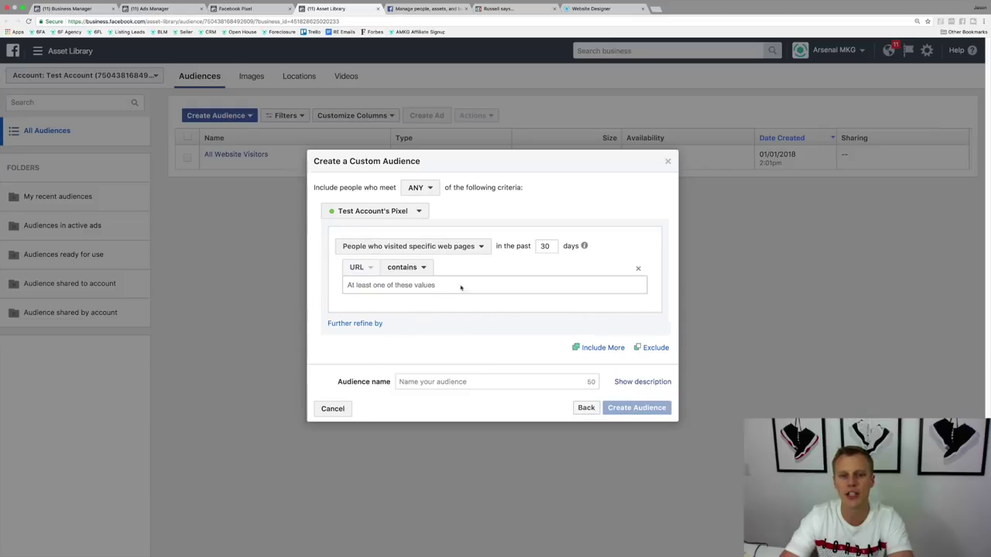
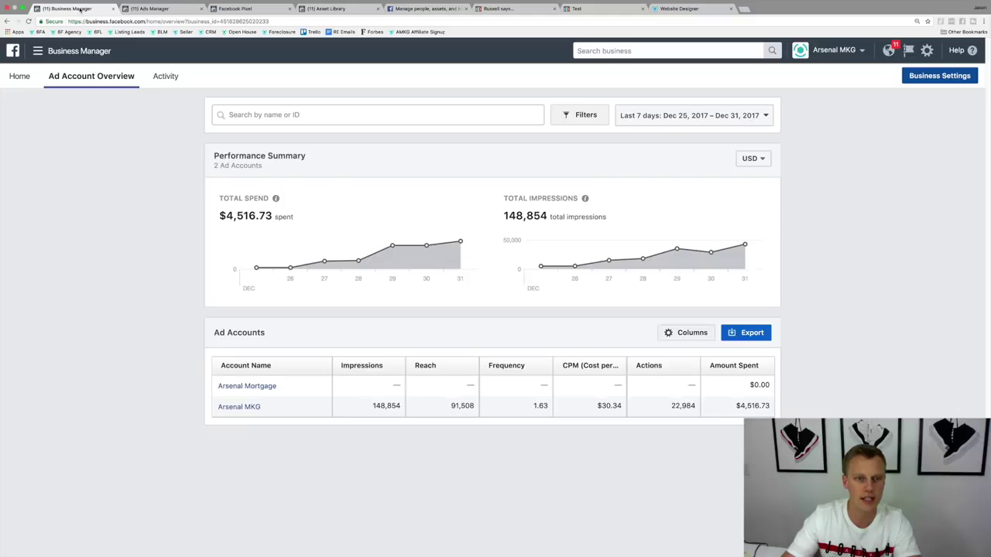
pyautogui.click(350, 10)
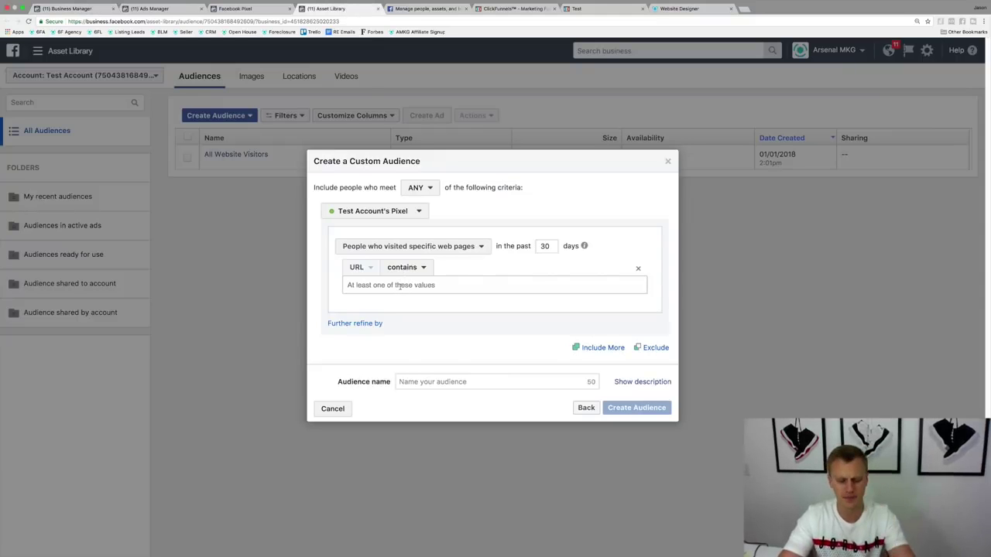
pyautogui.click(399, 284)
pyautogui.write('http://yoursocialsystem.com/optin16488481')
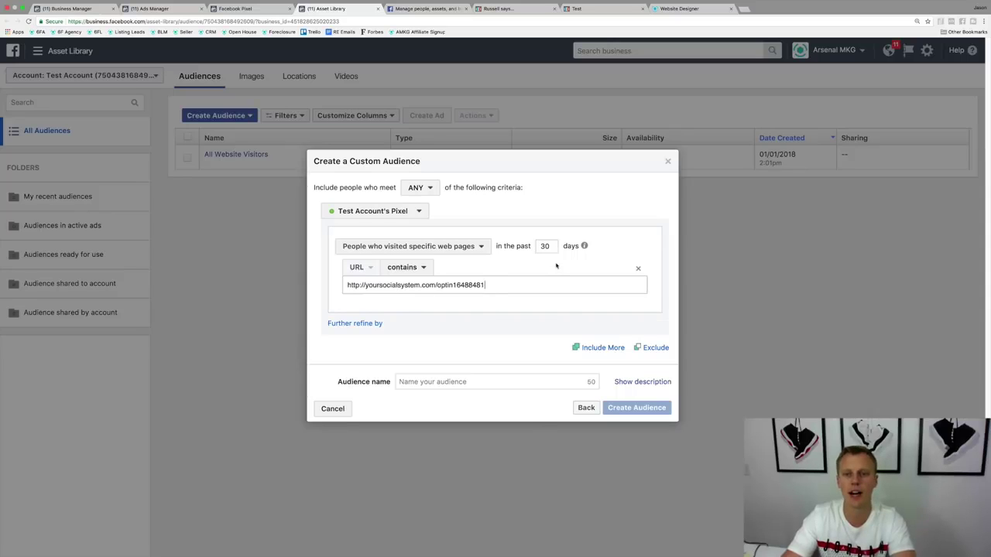
pyautogui.doubleClick(545, 246)
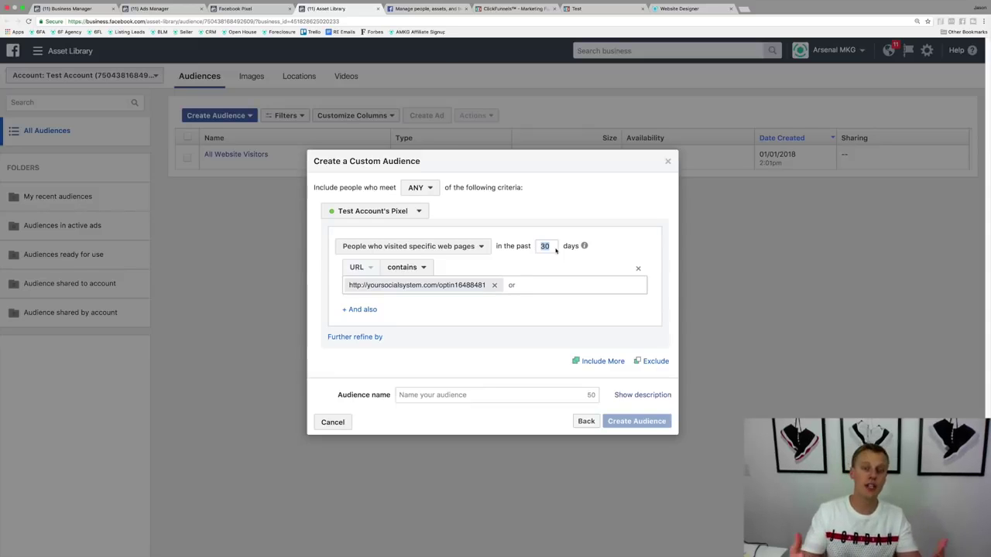
pyautogui.write('7')
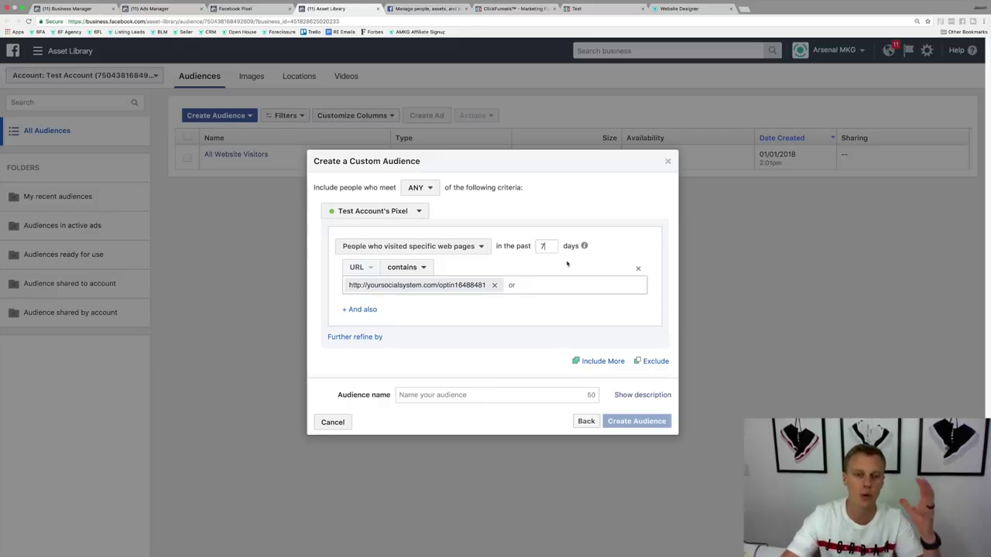
# Step: Name the audience "Blog Post Test Demo Page", create it and finish the audience dialog
pyautogui.click(452, 397)
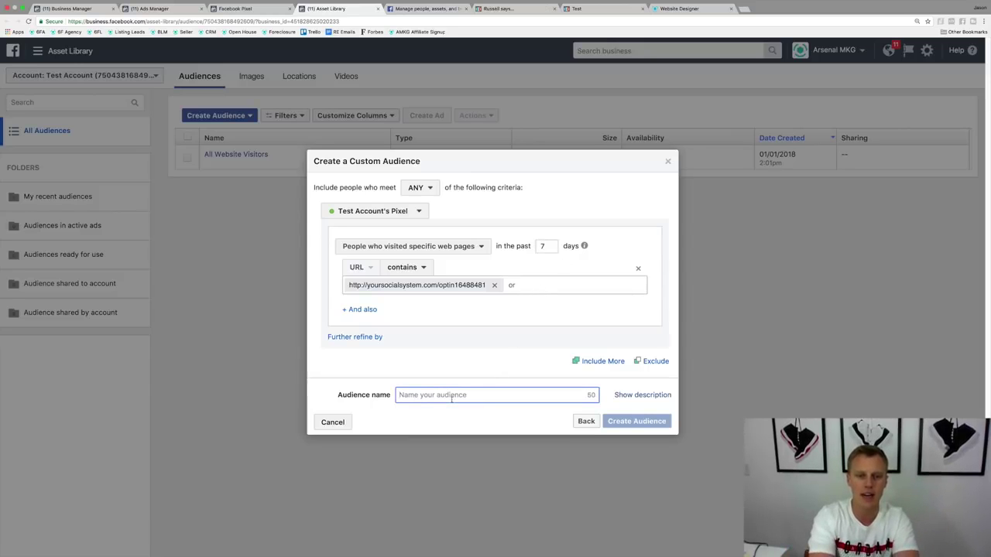
pyautogui.write('Blog P')
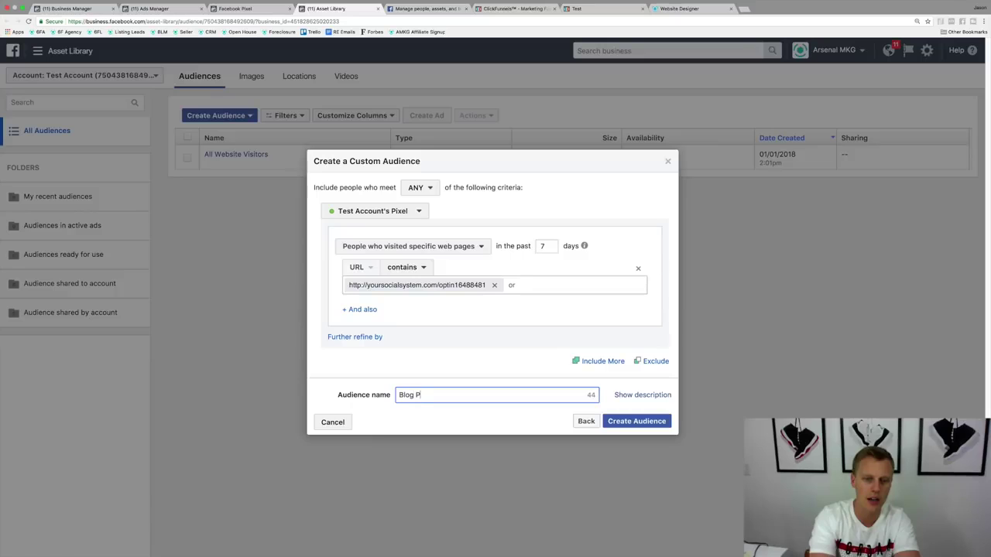
pyautogui.write('ost Test Demo Page')
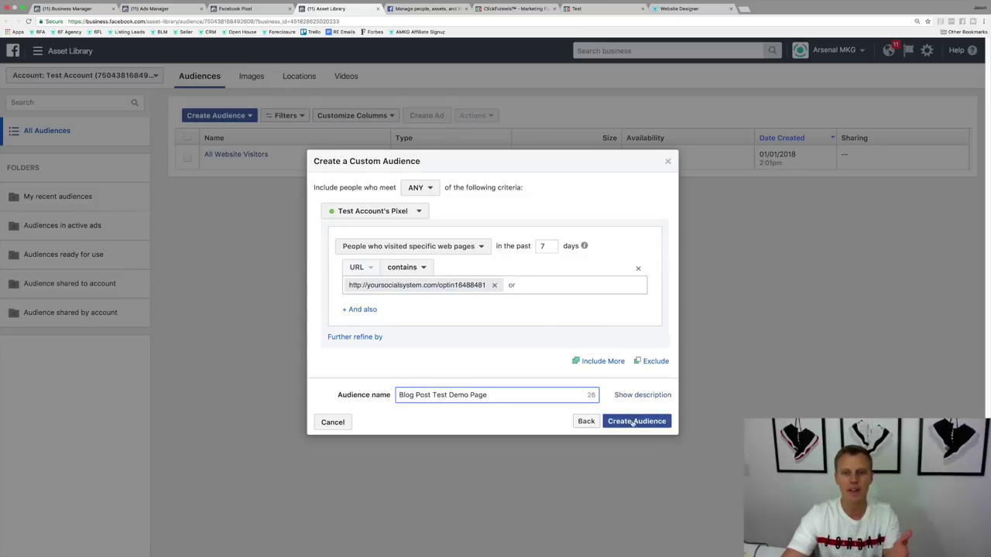
pyautogui.click(595, 7)
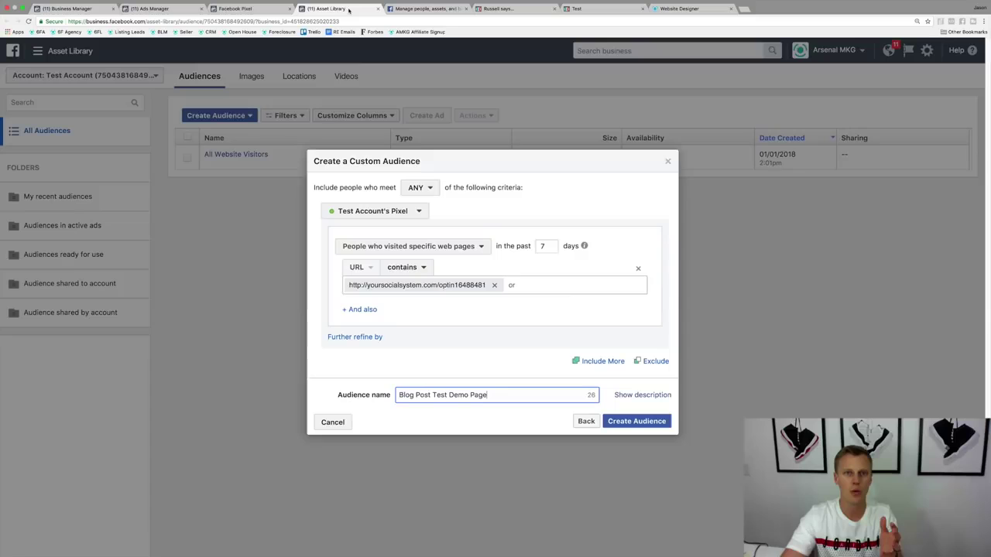
pyautogui.click(325, 8)
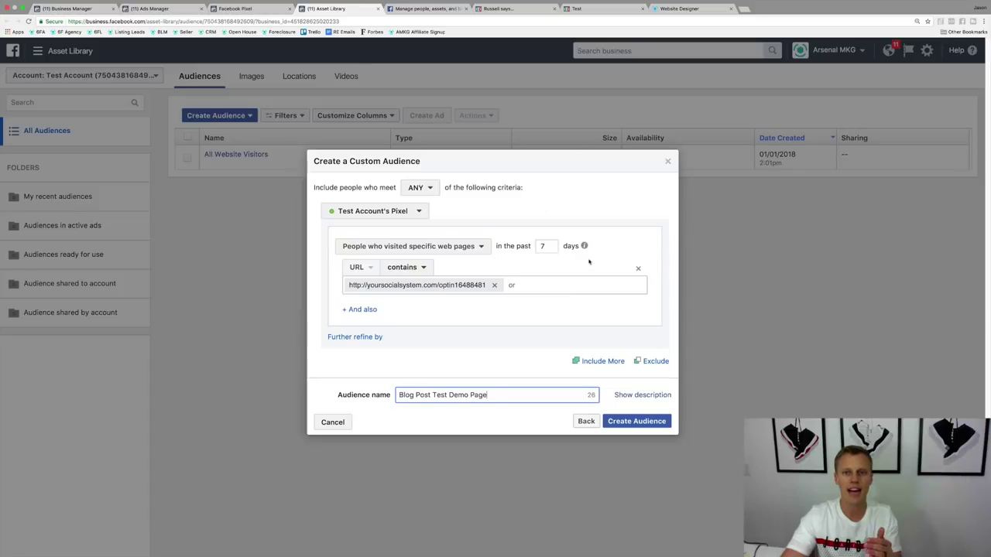
pyautogui.click(636, 421)
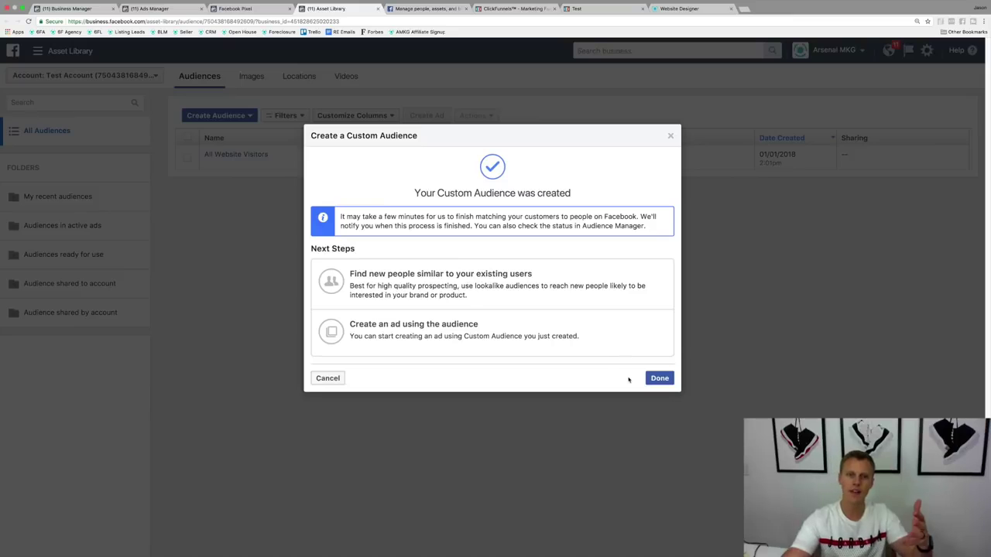
pyautogui.click(660, 378)
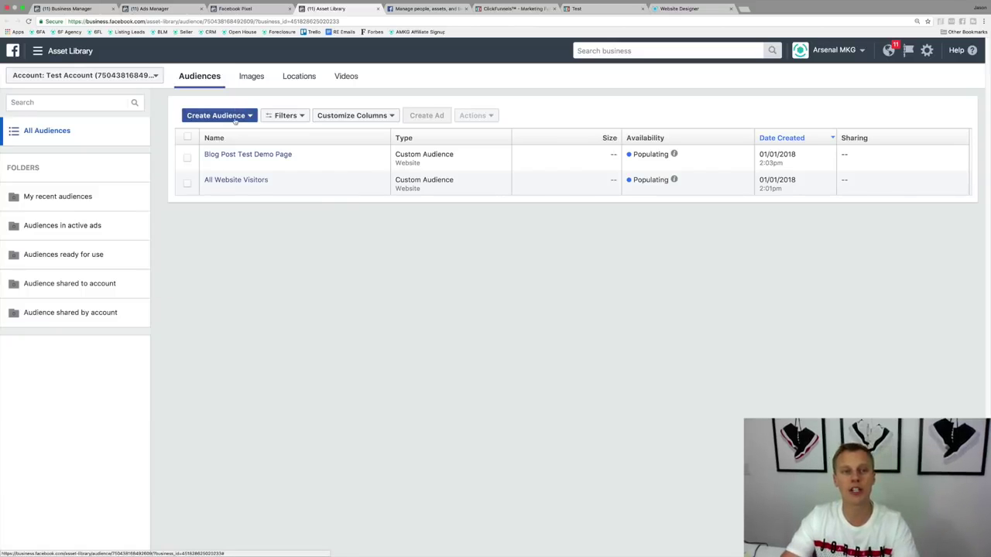
# Step: Start a lookalike audience and choose the Blog Post Test Demo Page custom audience as its source
pyautogui.click(238, 117)
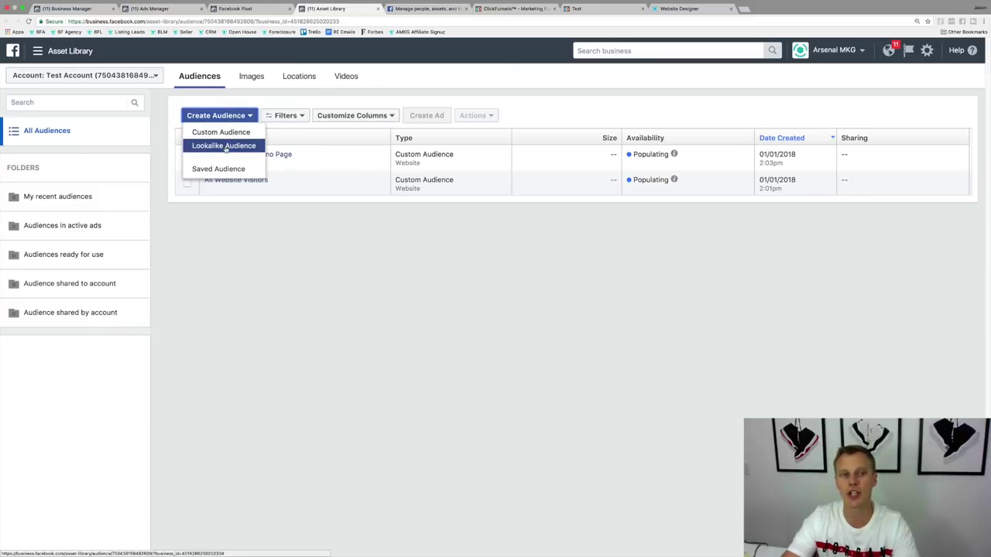
pyautogui.click(225, 147)
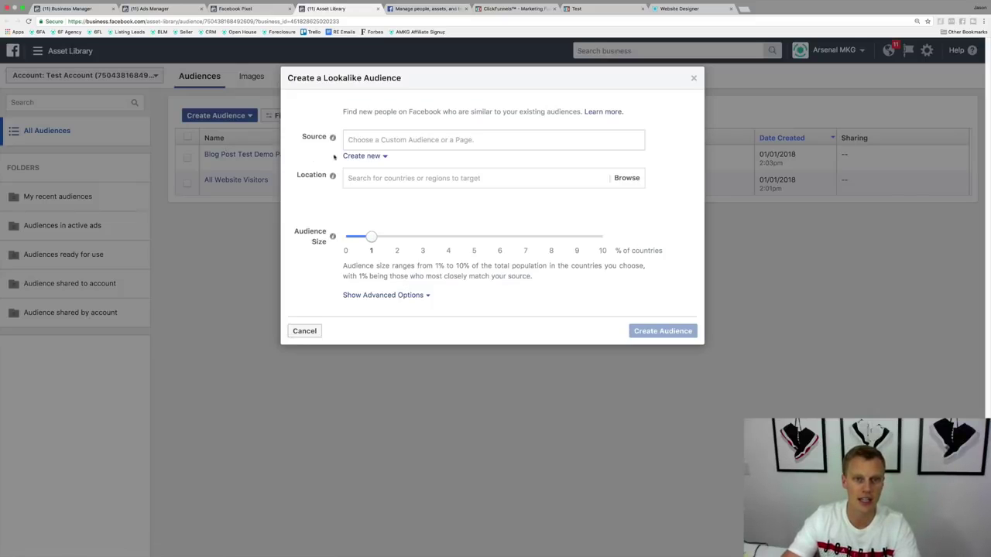
pyautogui.click(363, 141)
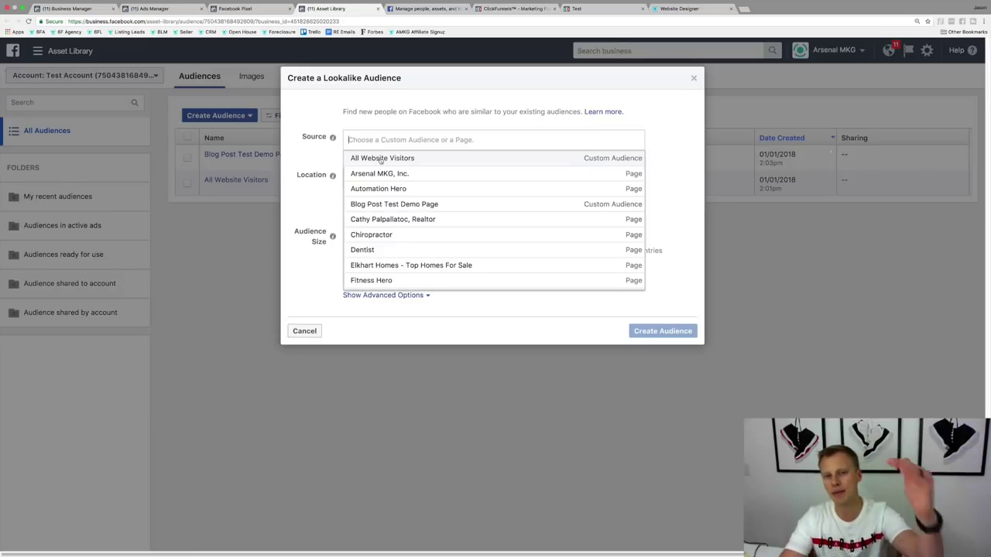
pyautogui.scroll(-5, 386, 184)
pyautogui.scroll(-2, 387, 183)
pyautogui.scroll(7, 386, 184)
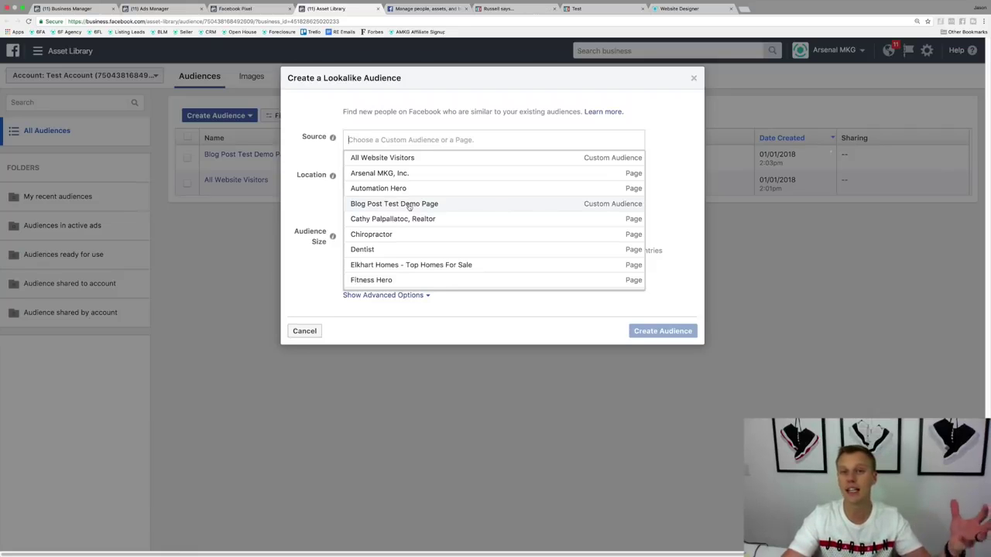
pyautogui.click(408, 205)
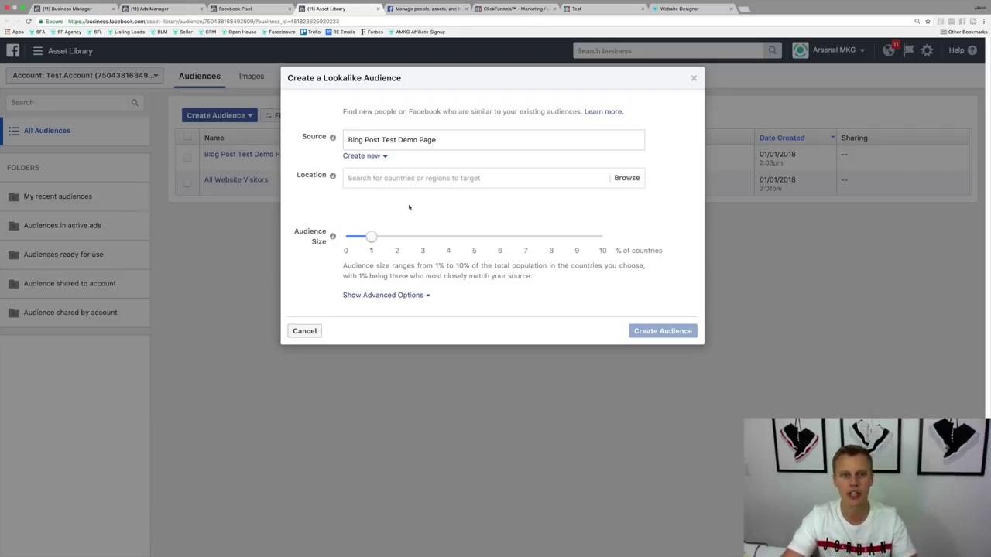
# Step: Set the lookalike audience's location to United States, trying an audience size of 3% before settling on 1%
pyautogui.click(398, 183)
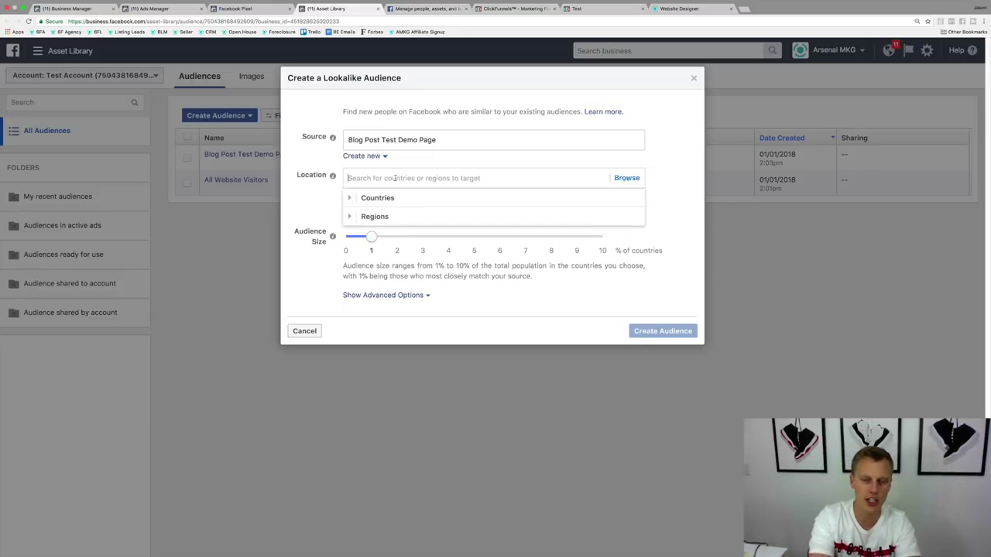
pyautogui.write('United States')
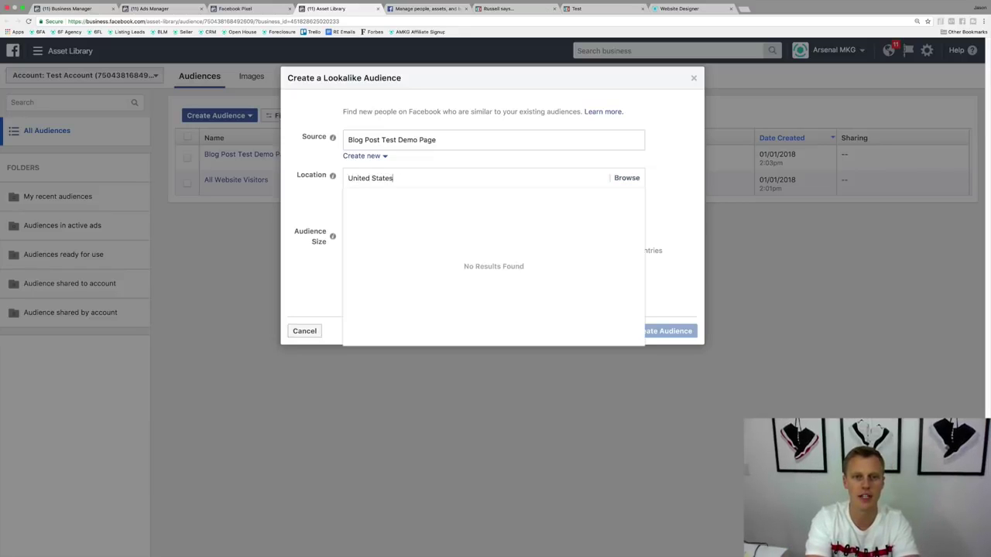
pyautogui.press('Return')
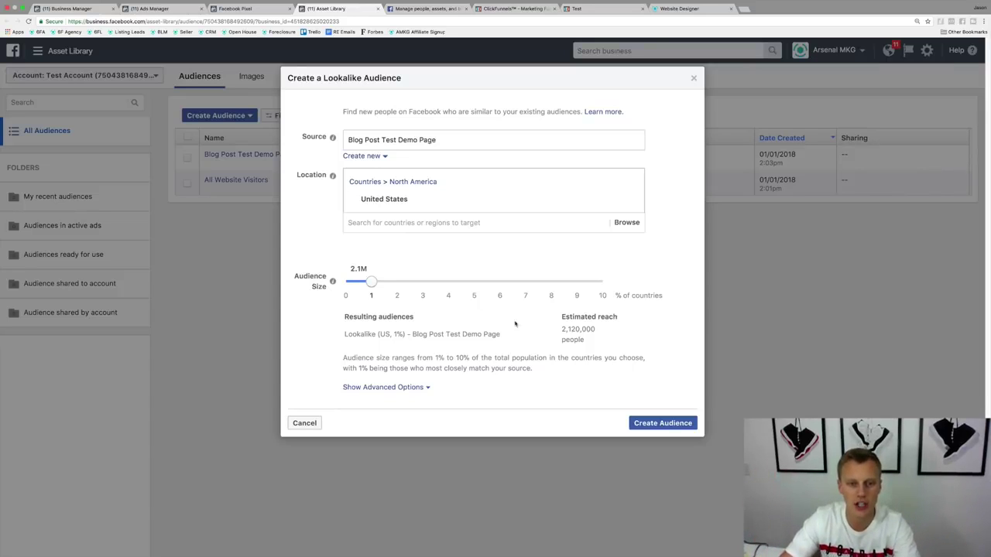
pyautogui.moveTo(371, 282); pyautogui.dragTo(422, 282)
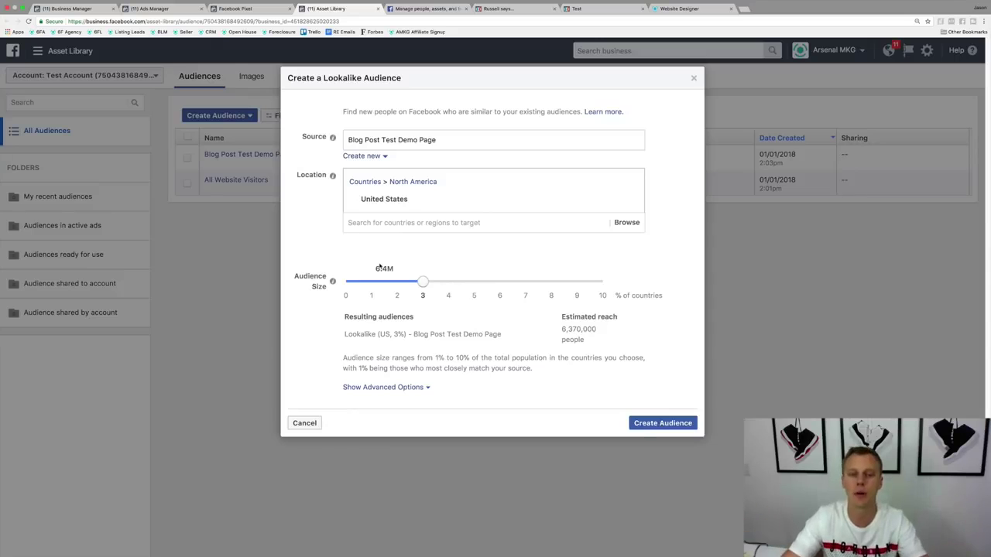
pyautogui.moveTo(422, 281); pyautogui.dragTo(370, 281)
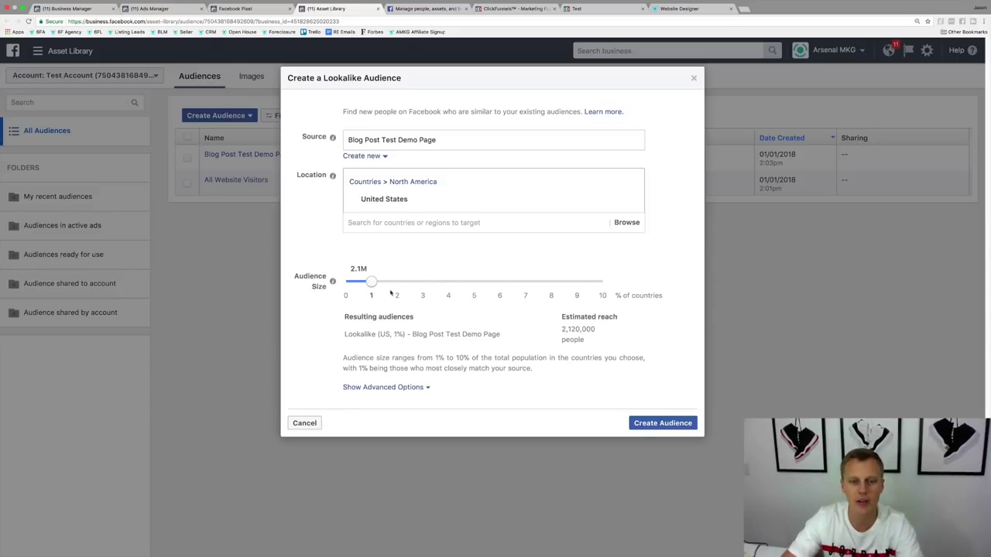
# Step: Try 3 audiences in the advanced options, set the number of audiences back to 1 and create the lookalike audience
pyautogui.click(404, 388)
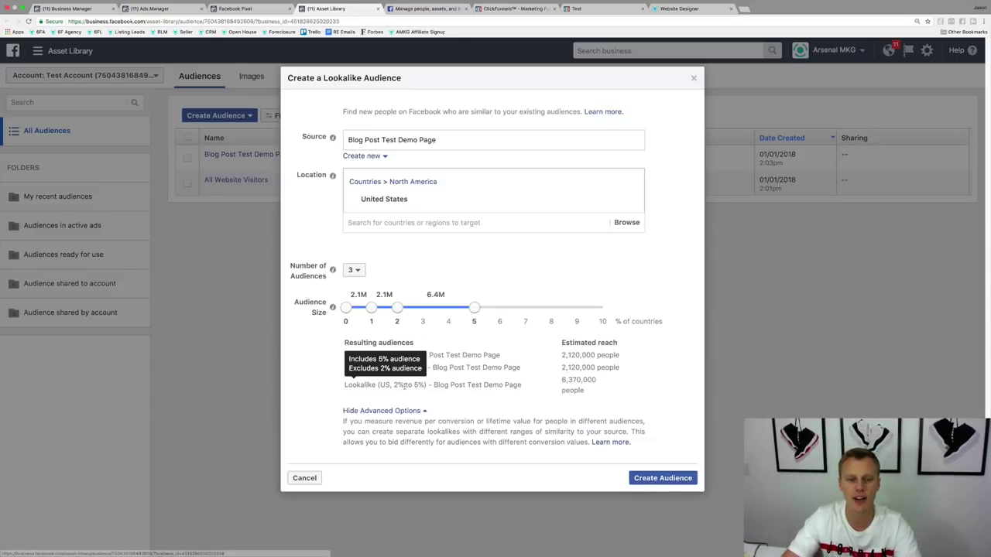
pyautogui.click(359, 270)
pyautogui.click(358, 317)
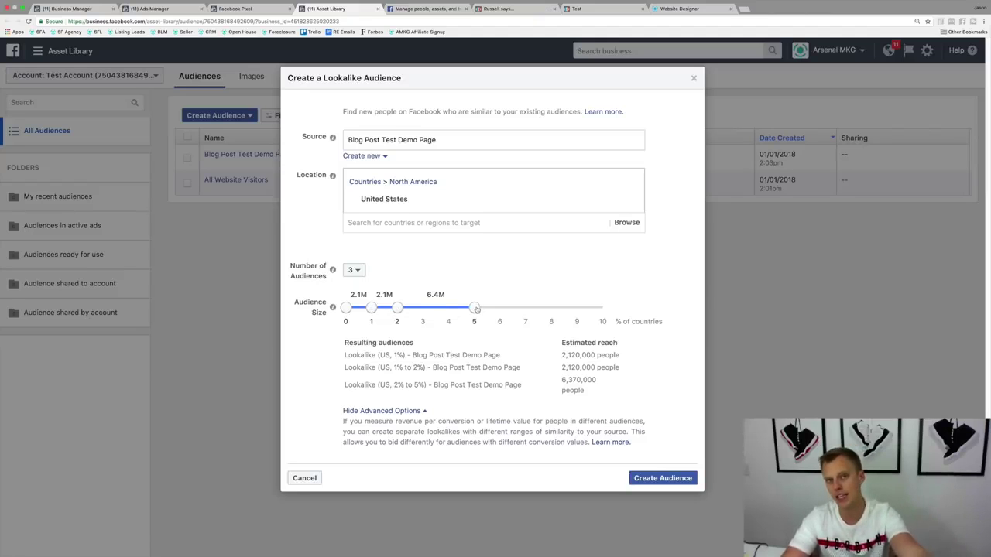
pyautogui.click(358, 270)
pyautogui.click(357, 287)
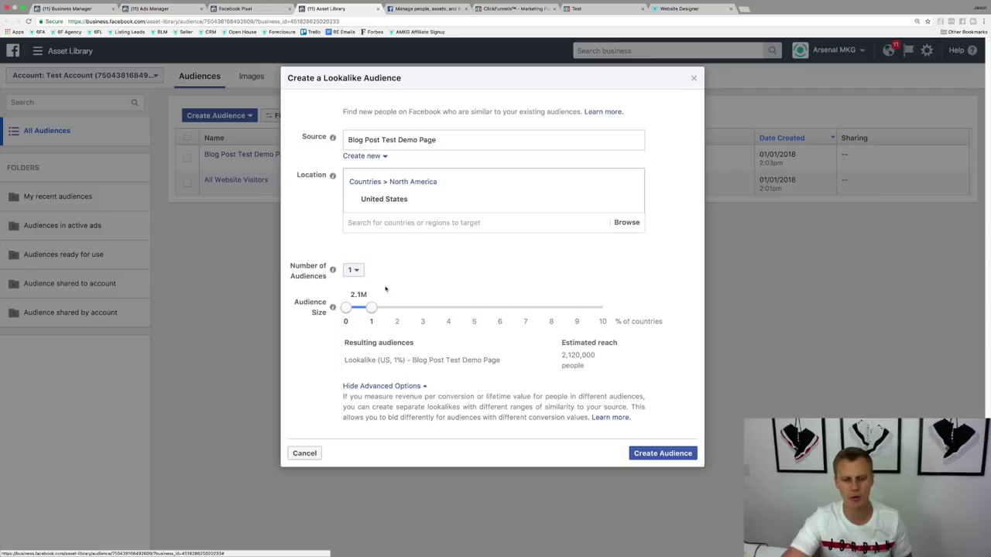
pyautogui.click(660, 454)
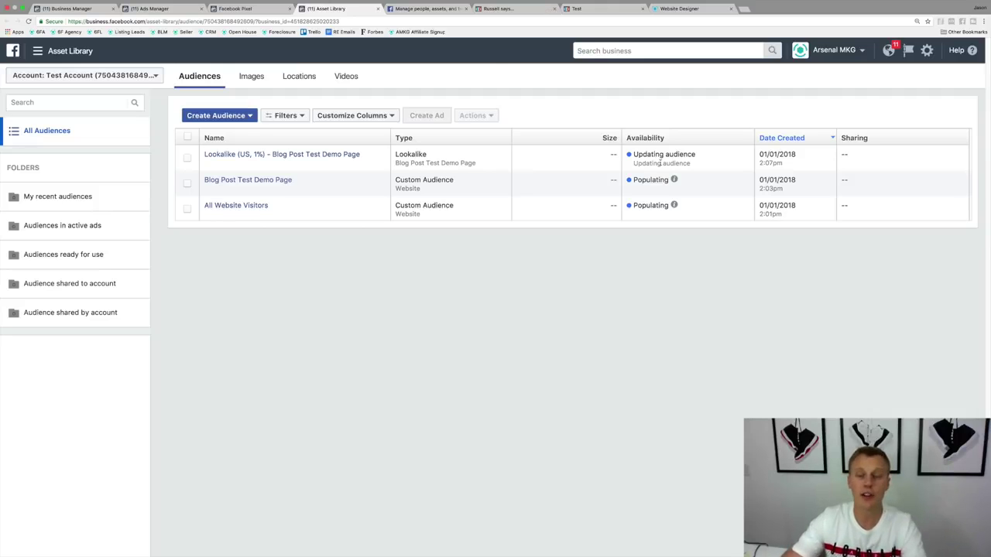
# Step: Search the business for "pixels" and open the Facebook Pixels page in Events Manager
pyautogui.click(661, 49)
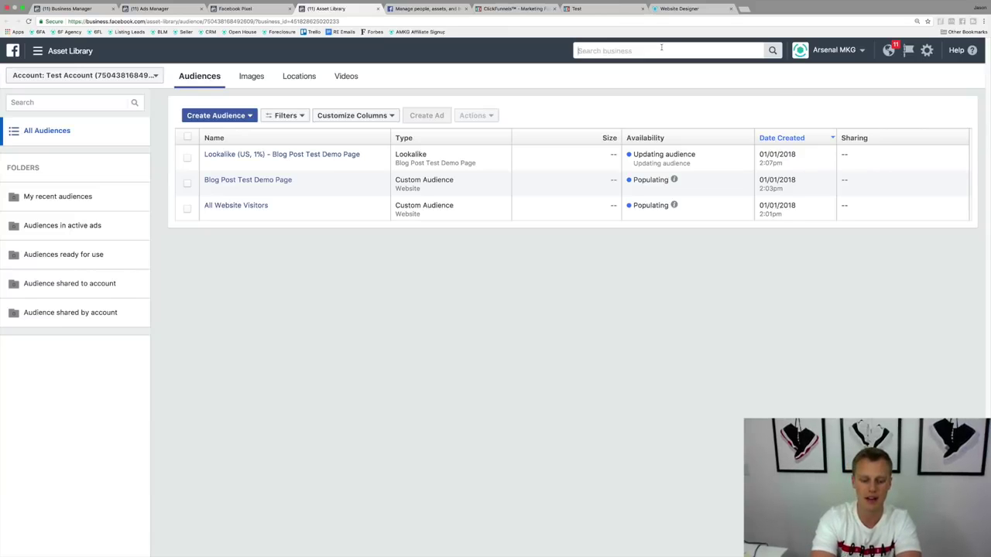
pyautogui.write('pixl')
pyautogui.press('BackSpace')
pyautogui.write('els')
pyautogui.press('Return')
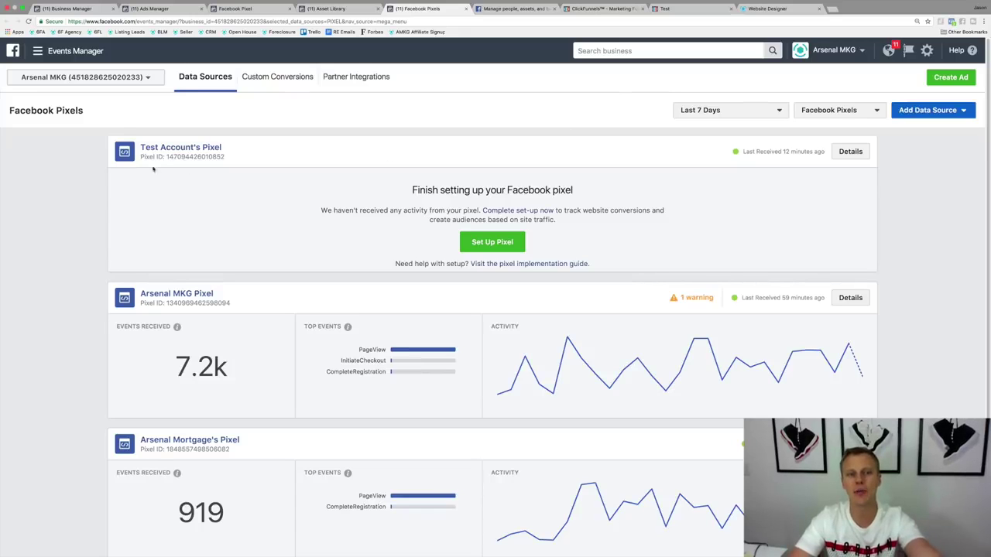
pyautogui.click(498, 244)
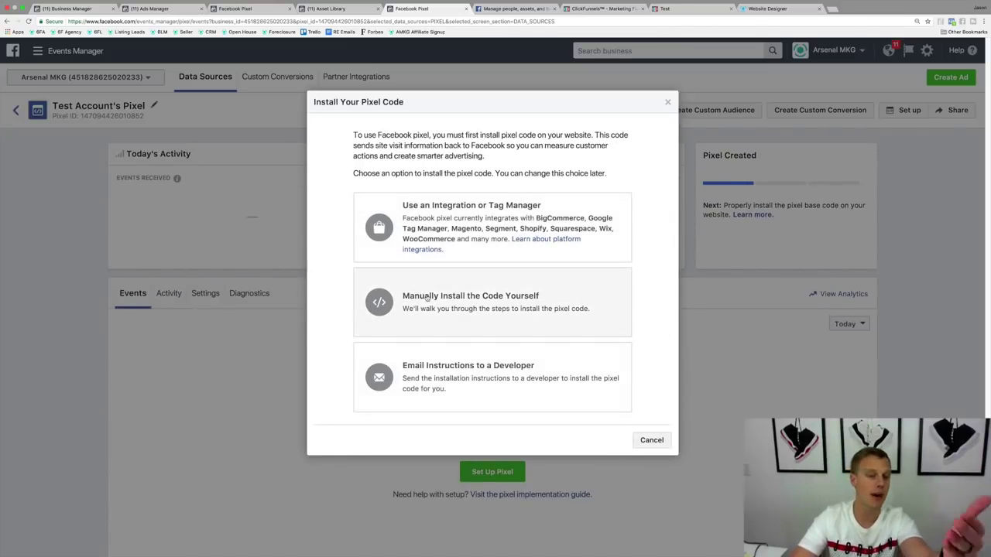
pyautogui.click(461, 295)
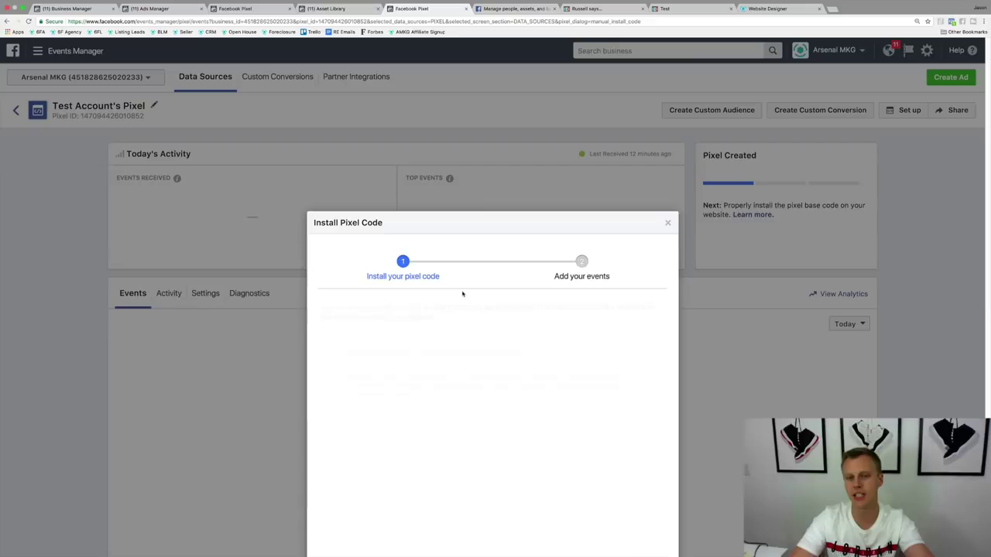
pyautogui.scroll(-3, 383, 356)
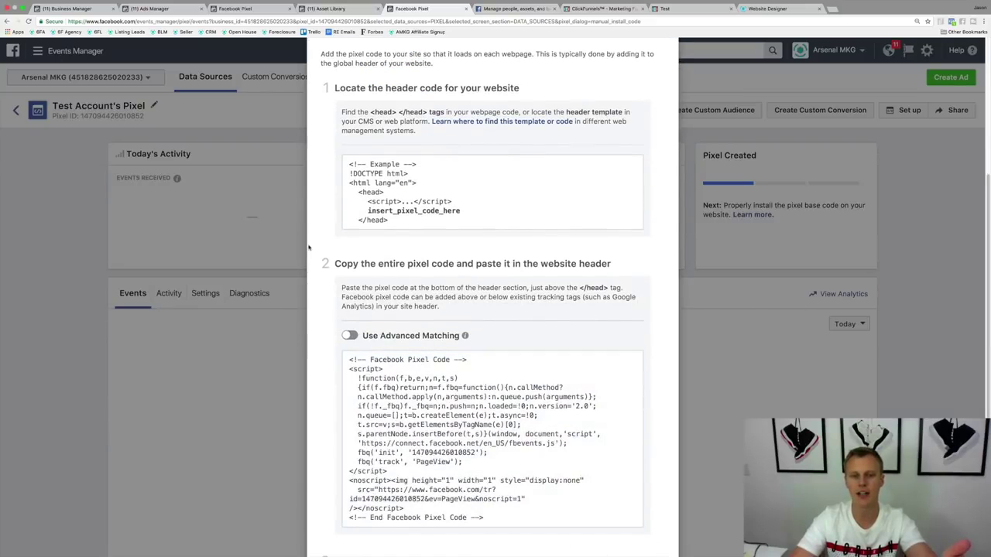
pyautogui.moveTo(427, 433)
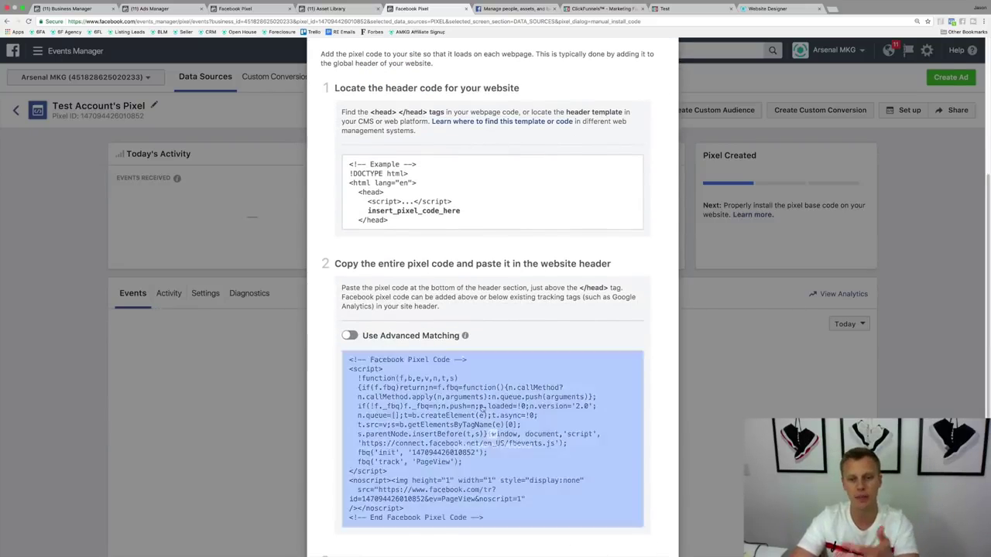
pyautogui.click(427, 433)
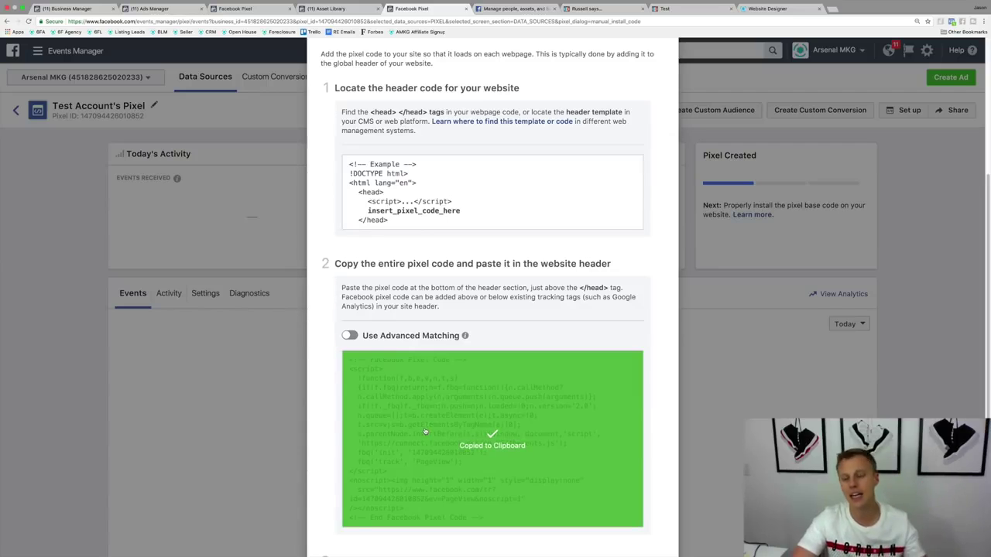